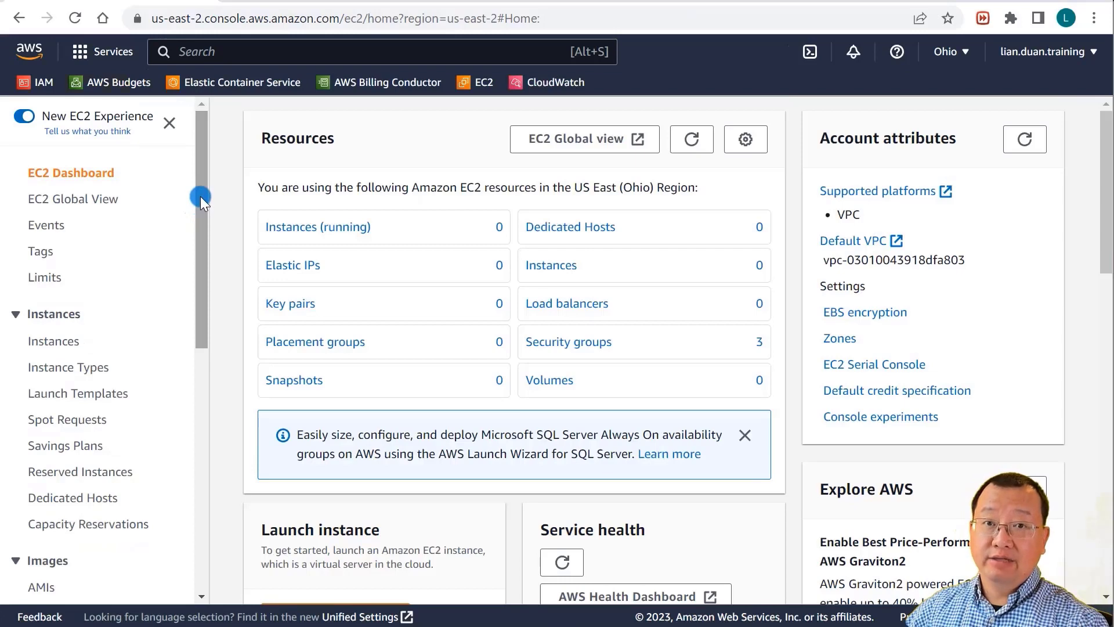
Open the EC2 load balancers page and start creating an Application Load Balancer.
drag(200, 197, 181, 423)
click(89, 483)
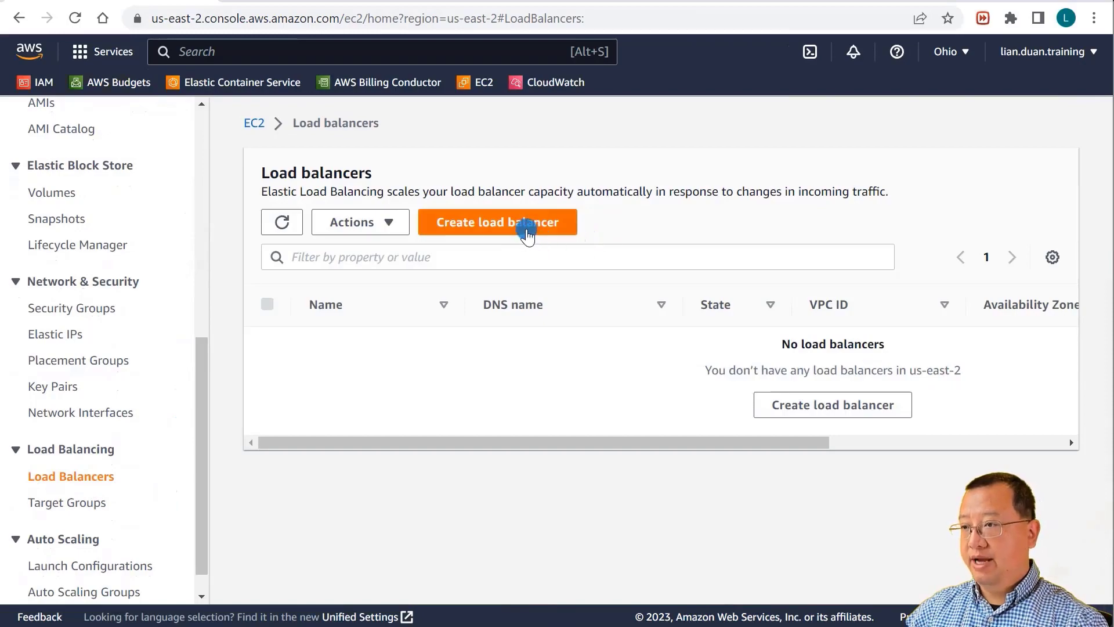
click(527, 232)
scroll(274, 398, down, 3)
click(74, 443)
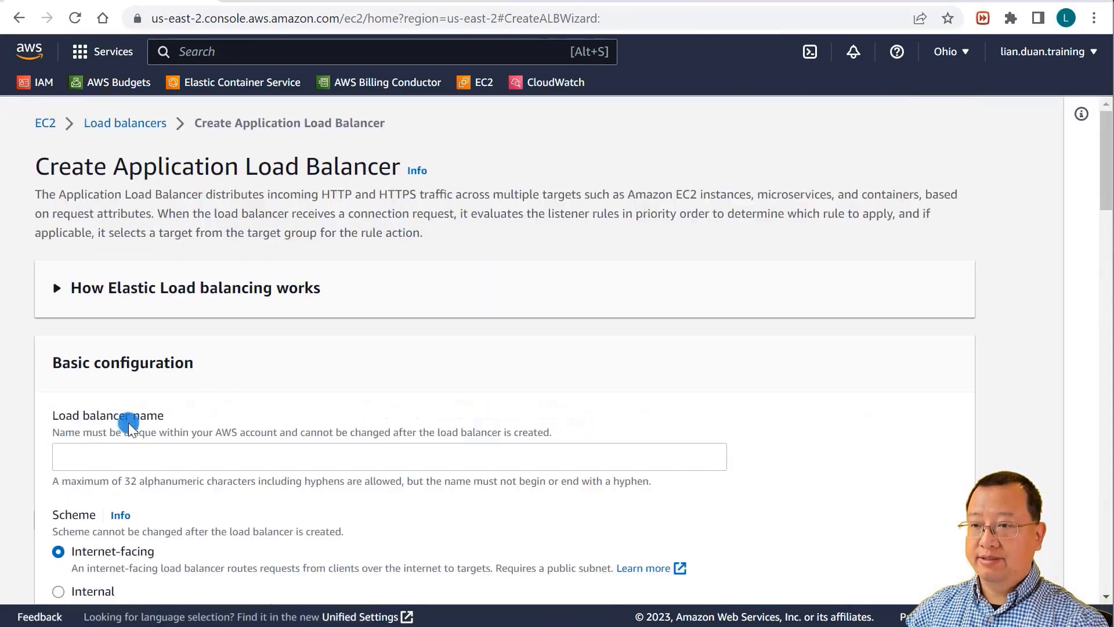
Name the load balancer SprintbootDemoALB and map it to the us-east-2a and us-east-2b Availability Zones.
click(174, 455)
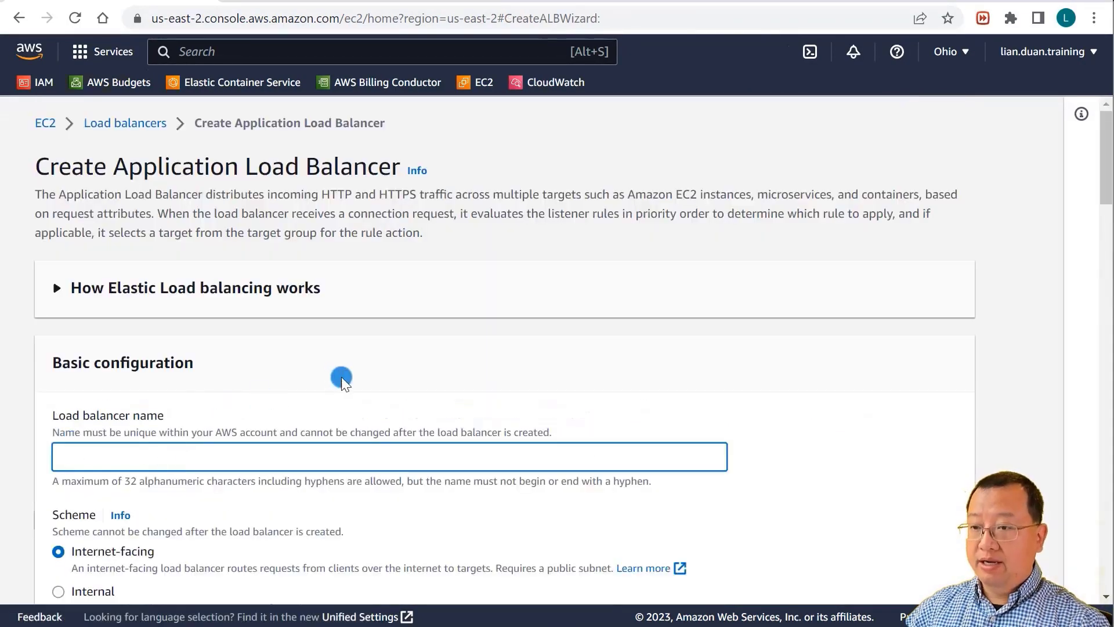
text(SprintbootDemoALB)
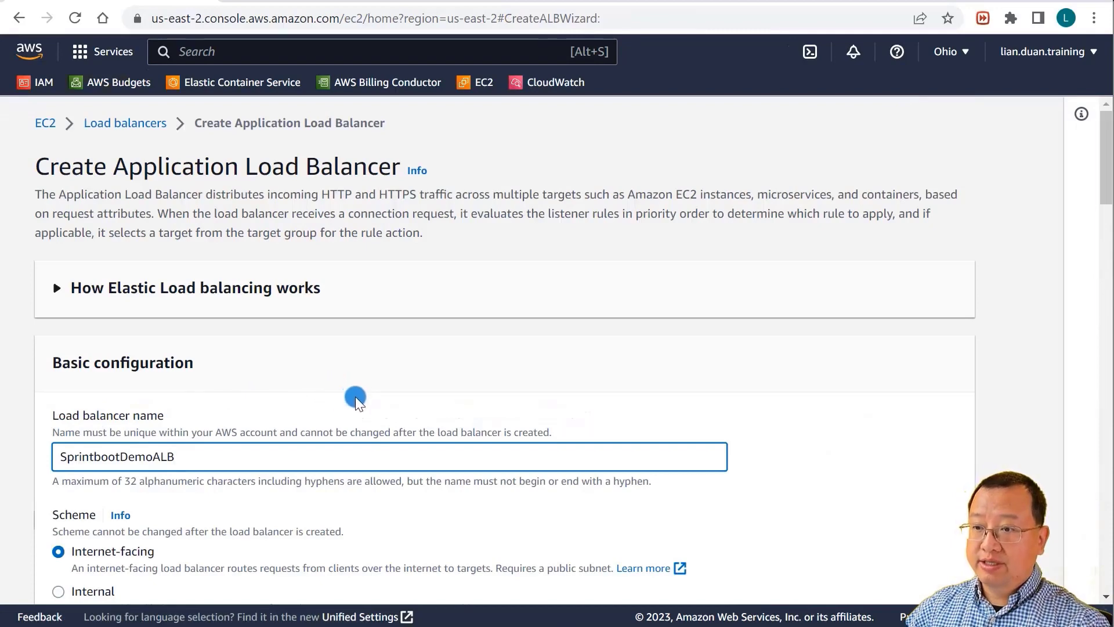
scroll(355, 396, down, 8)
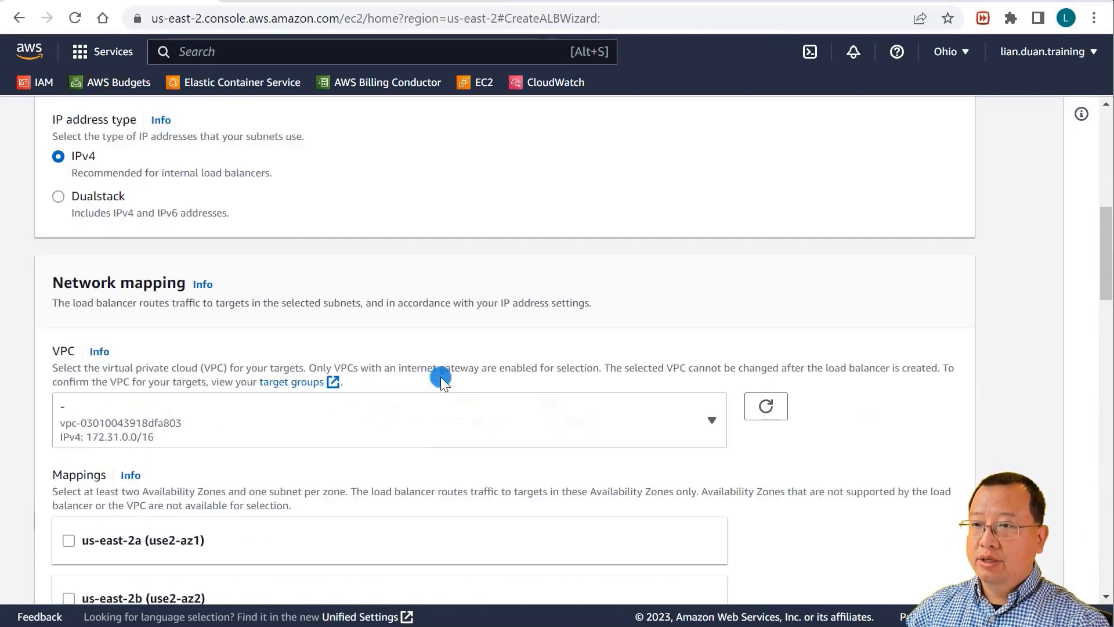
scroll(440, 378, down, 3)
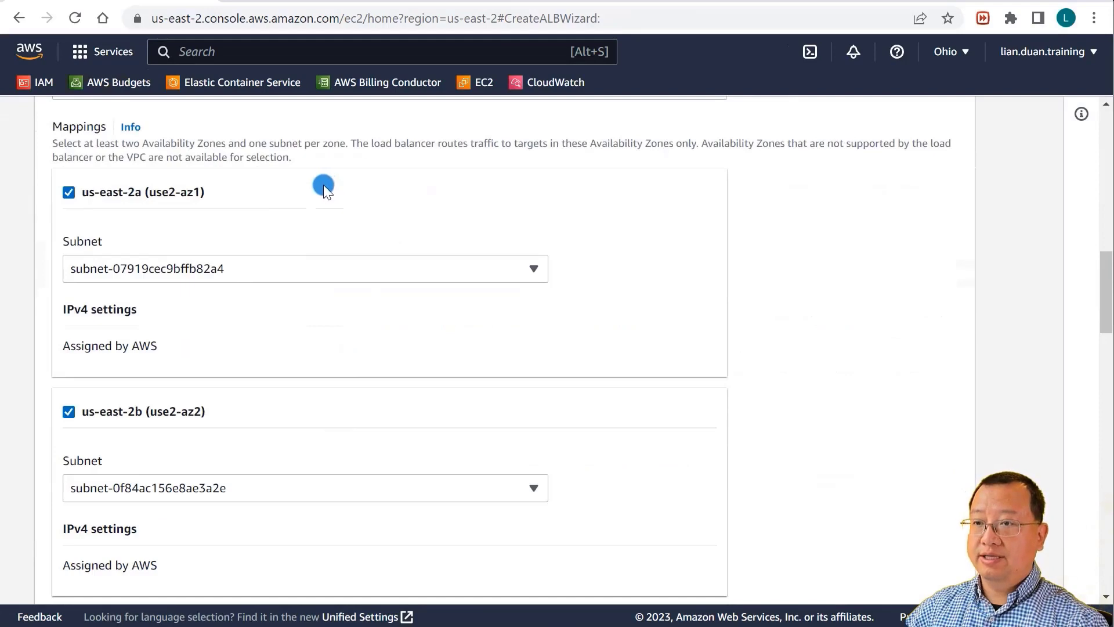
Assign the SprintbootDemoALBSecurityGroup security group to the load balancer.
scroll(364, 418, down, 9)
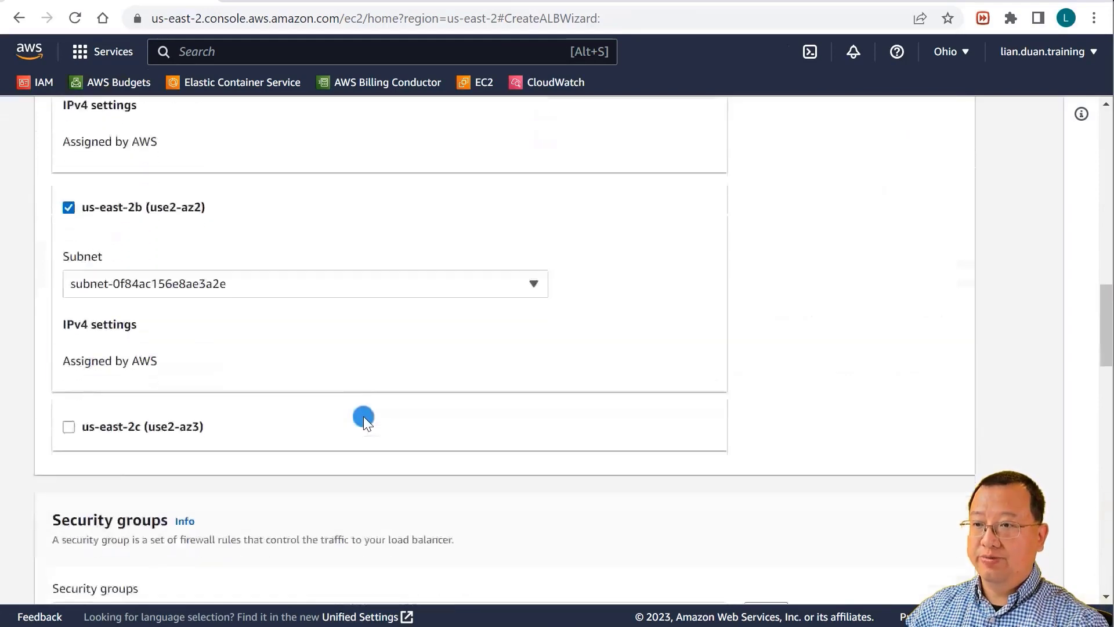
click(710, 300)
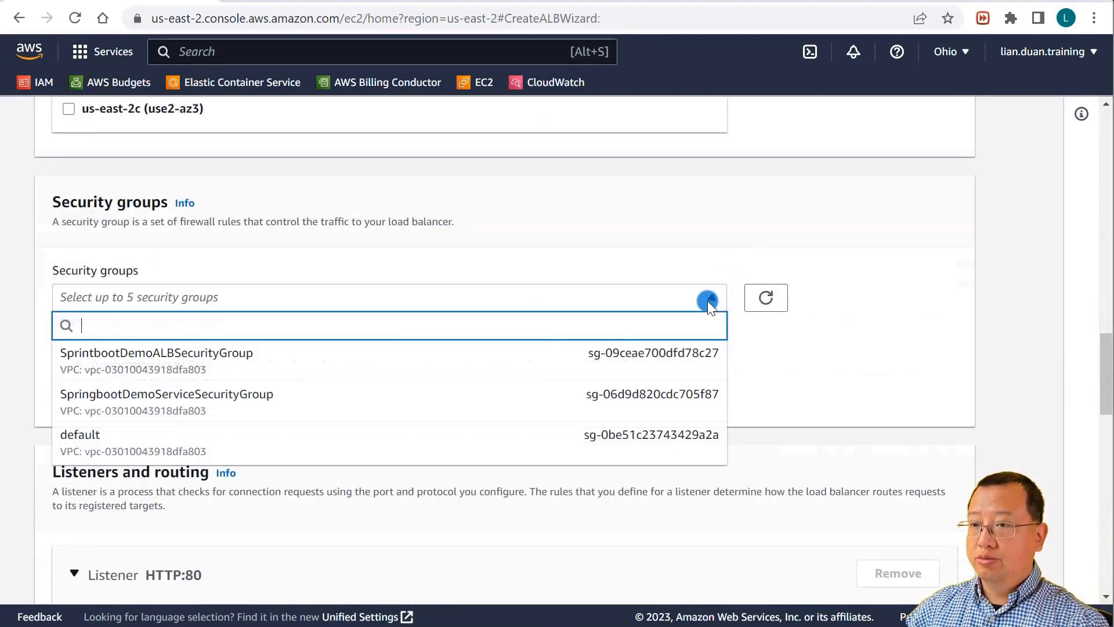
click(309, 358)
Route the HTTP:80 listener to SprintbootDemoALBTargetGroup by default and create the load balancer.
drag(1104, 353, 1104, 401)
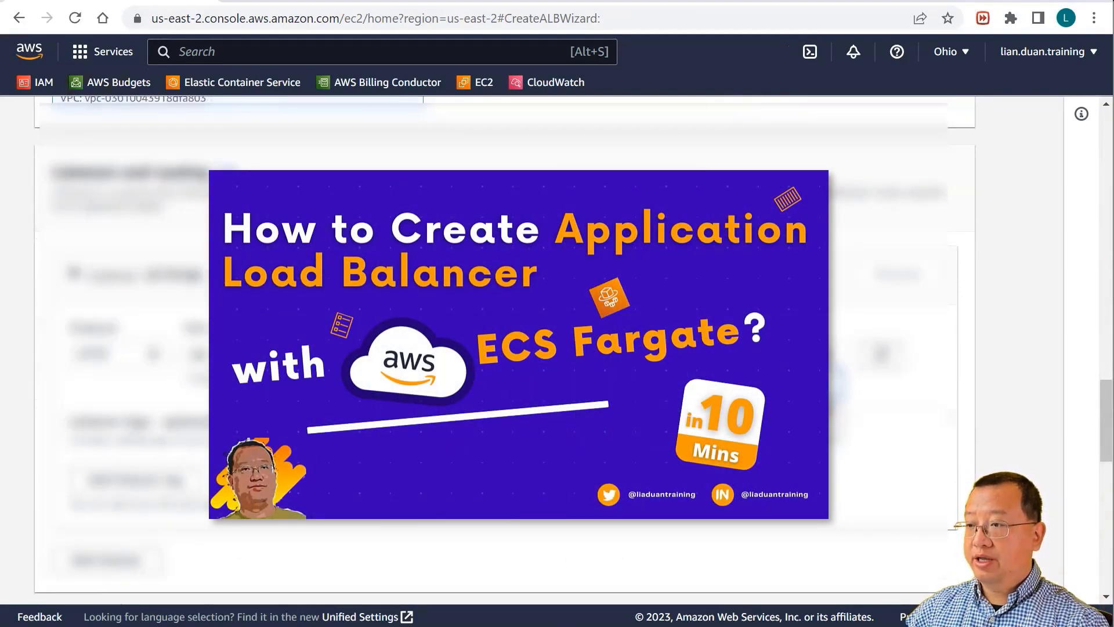
click(580, 384)
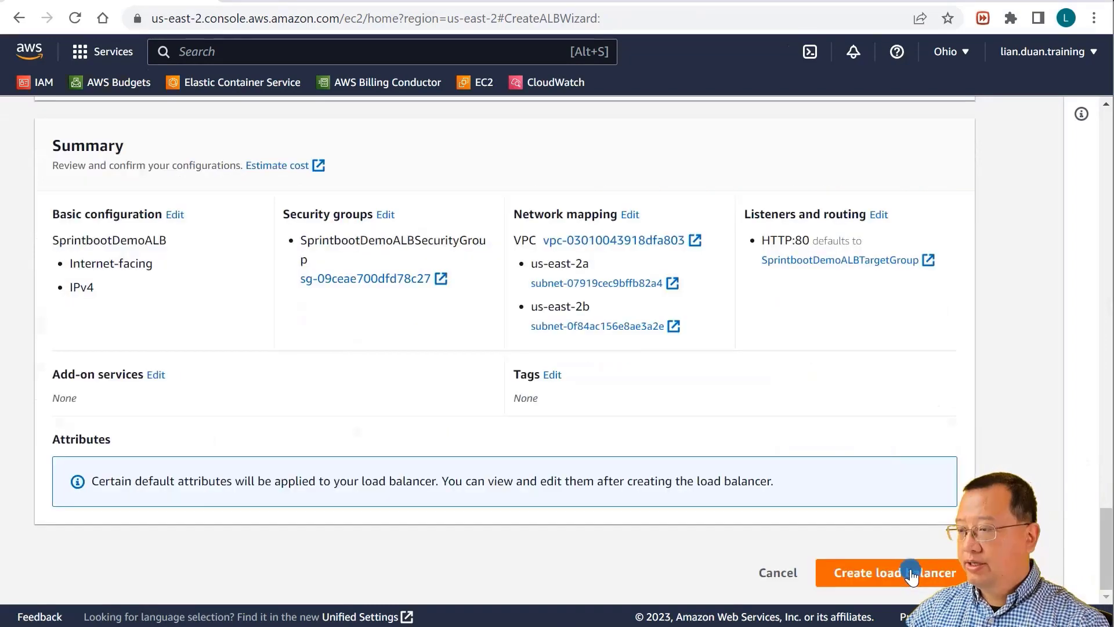
click(911, 573)
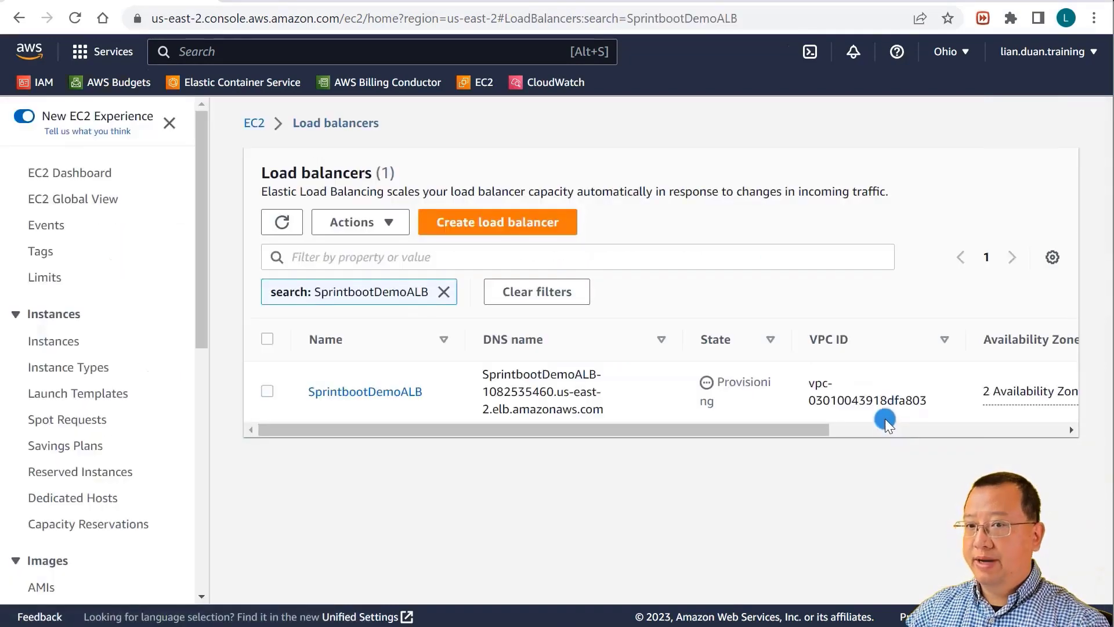
Search for ecs, switch to Elastic Container Service and open its Amazon ECS clusters page.
drag(732, 427, 972, 416)
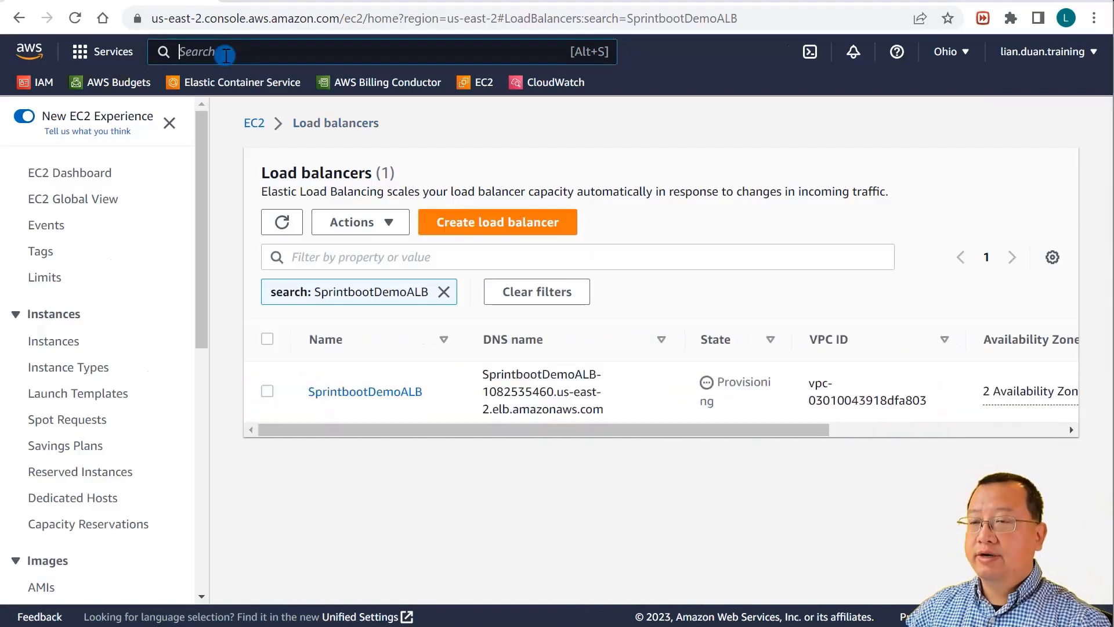
text(ecs)
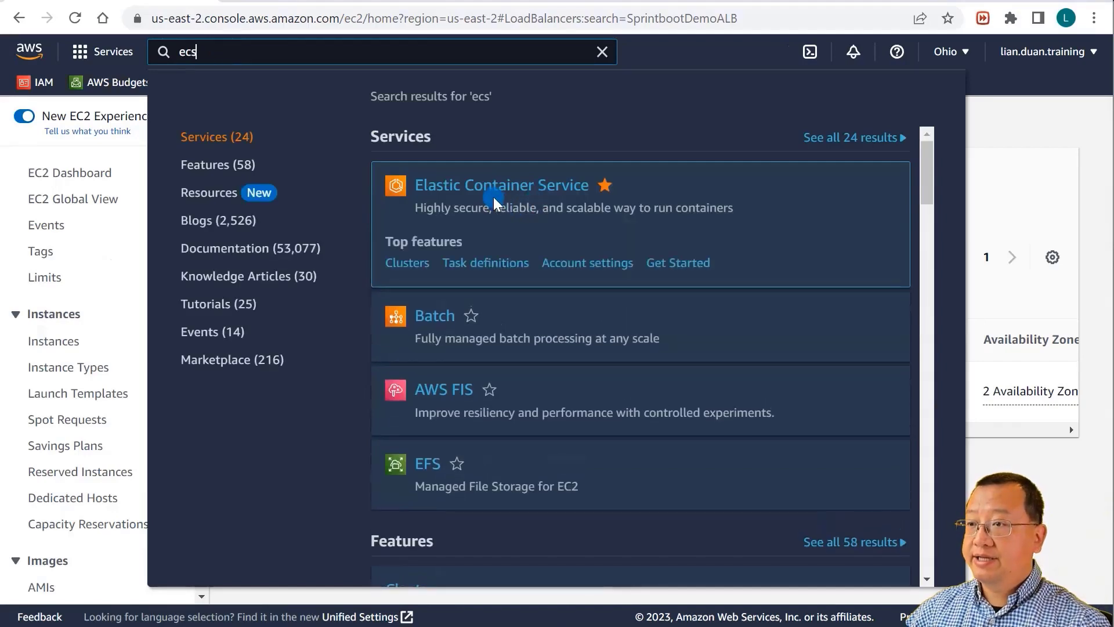
click(495, 195)
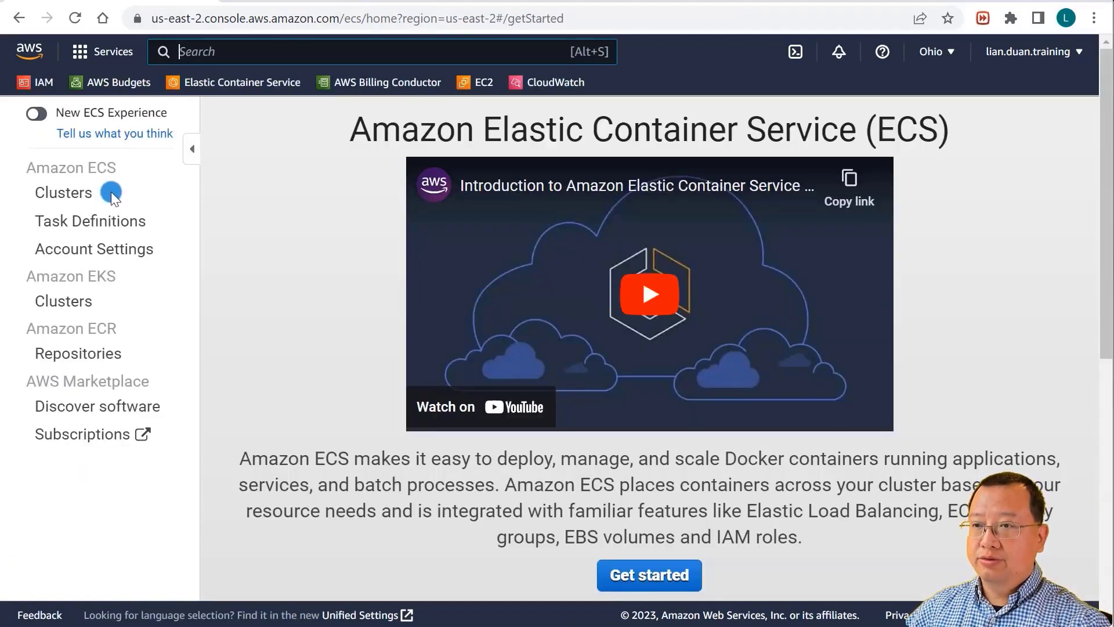
click(63, 200)
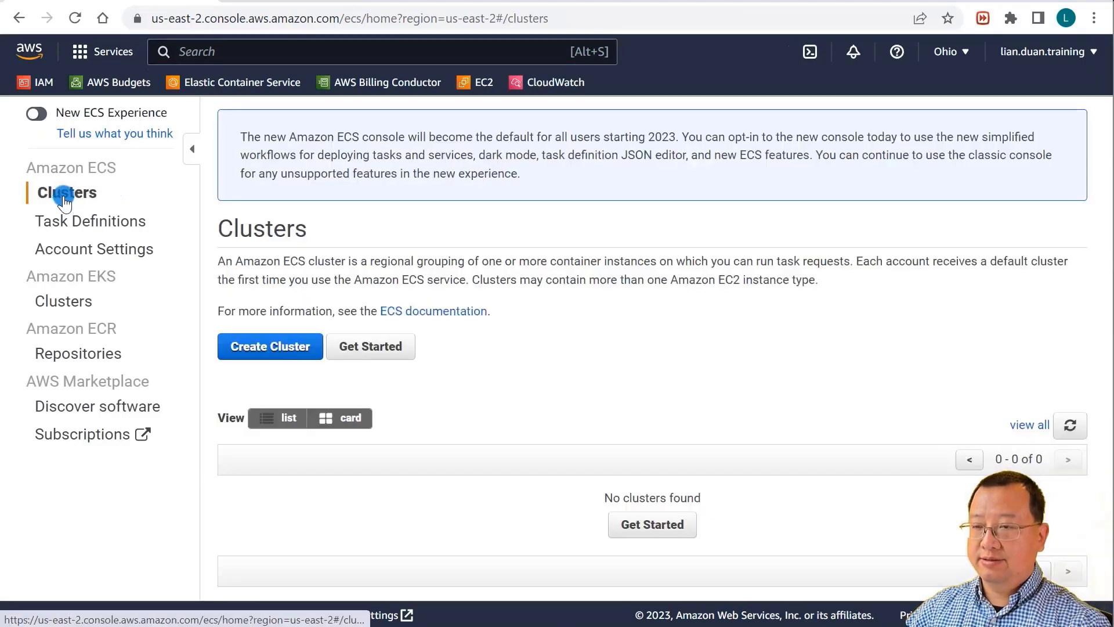
Start a new cluster from the Networking only template and name it DemoFargateCluster.
click(277, 350)
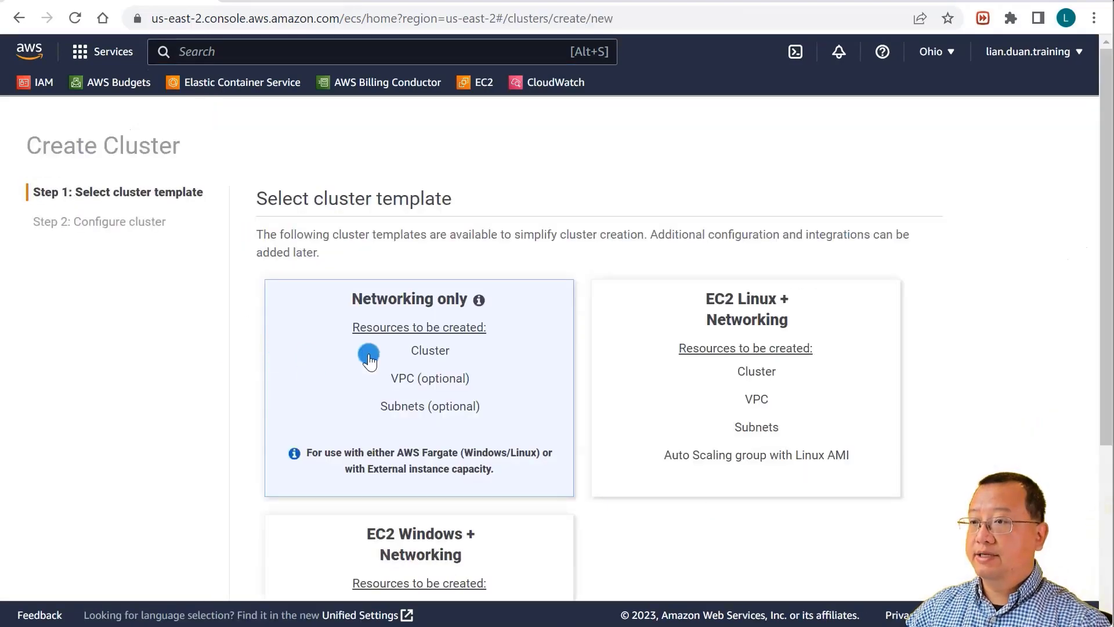
scroll(369, 355, down, 3)
click(898, 561)
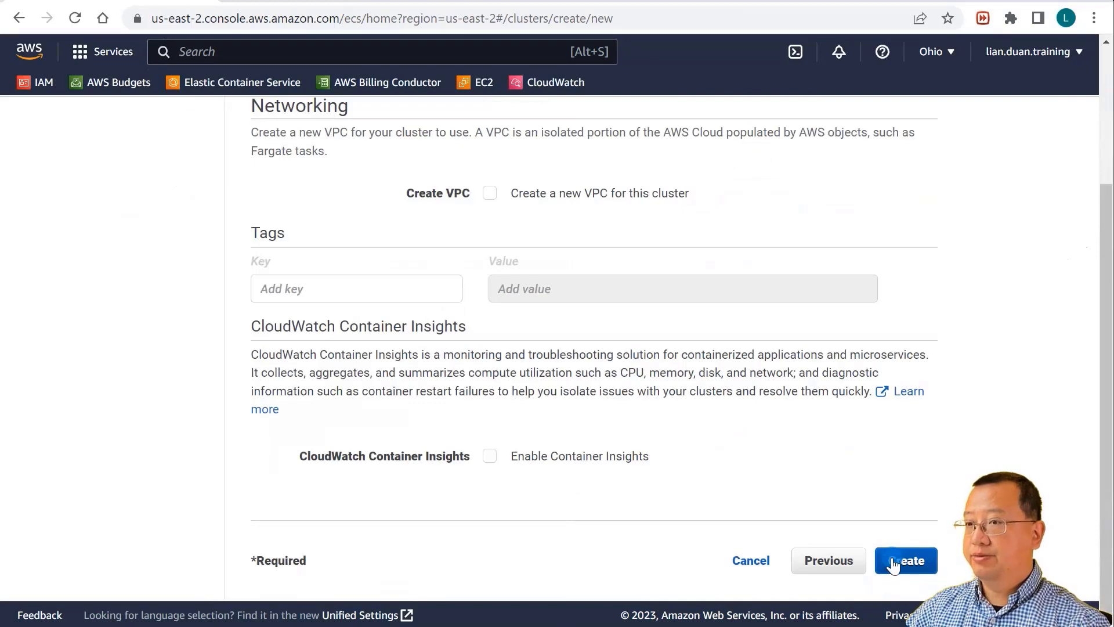
click(527, 243)
text(DemoFargateCluster)
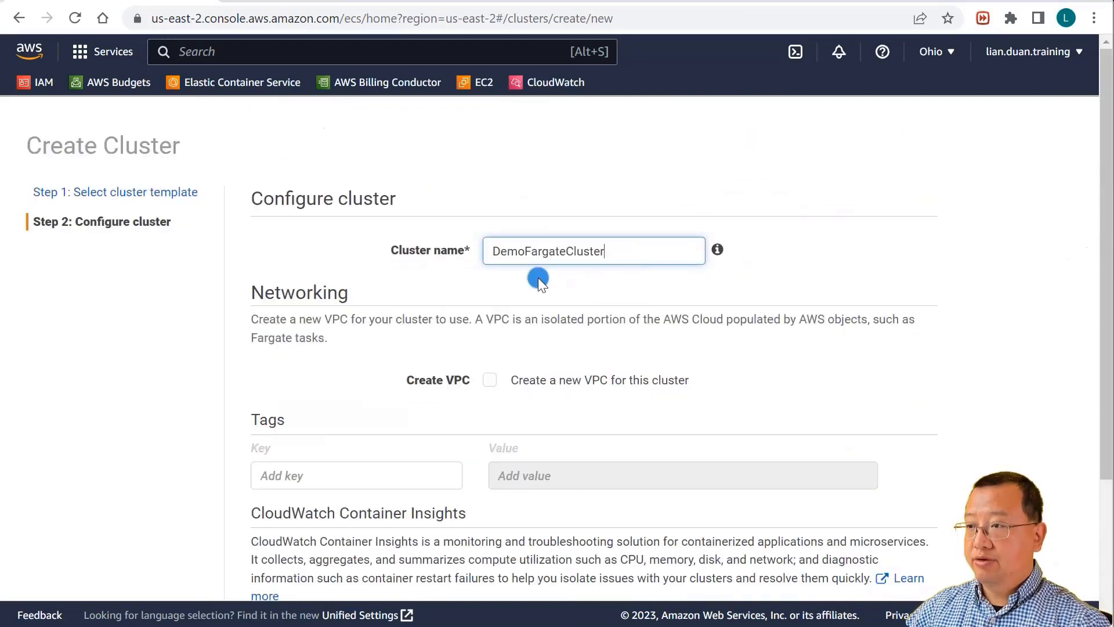
key(Tab)
Enable CloudWatch Container Insights for the cluster and create it.
scroll(638, 407, down, 3)
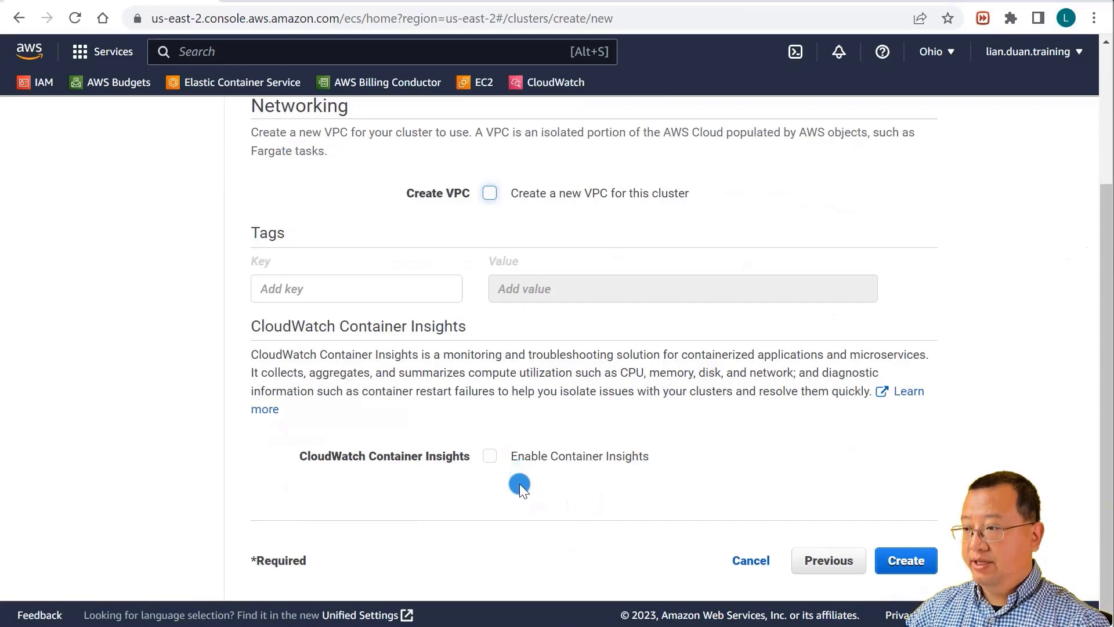
click(491, 456)
click(898, 560)
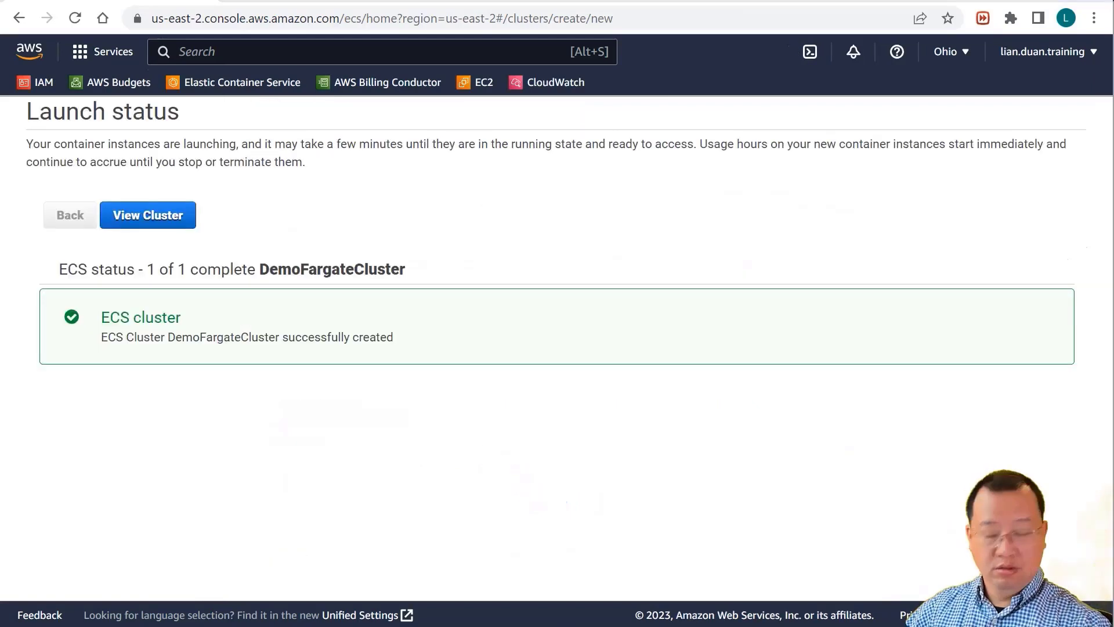
Open the new cluster and start creating a service with the FARGATE launch type, Linux operating system family and SpringbootDemoTask task definition.
click(152, 215)
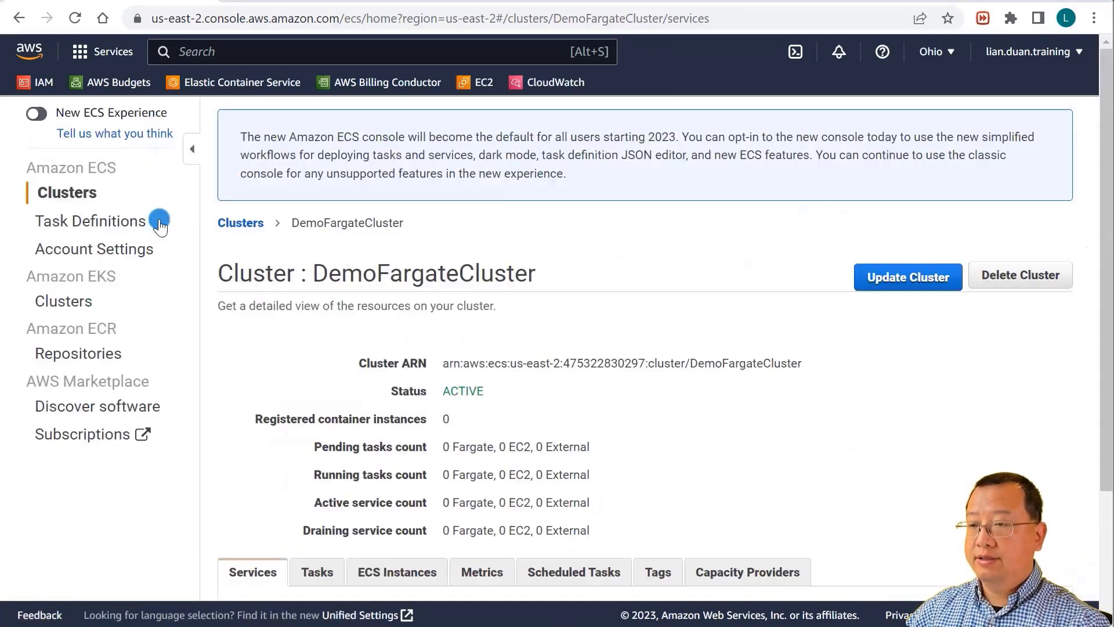
scroll(288, 430, down, 3)
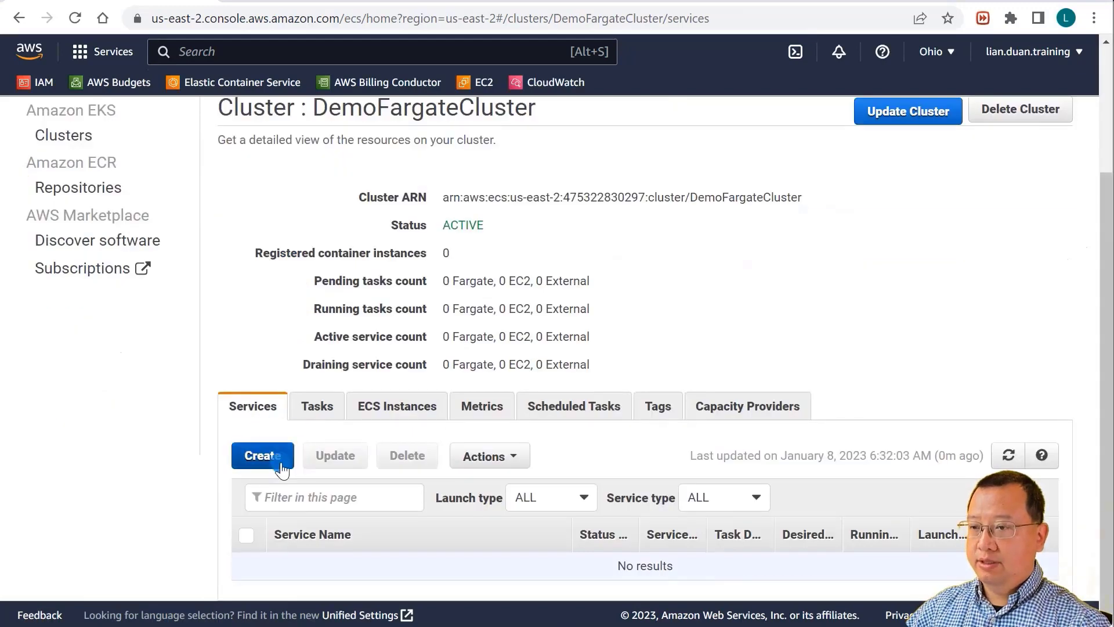
click(262, 456)
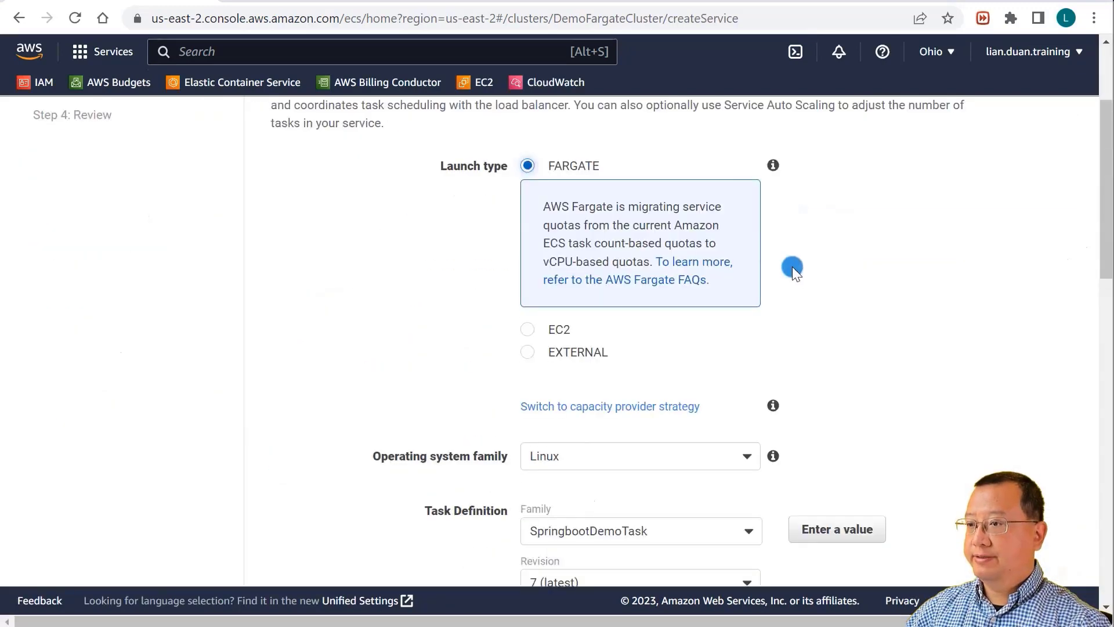
Name the service SpringbootDemoService, set the number of tasks to 2 and continue to the network configuration.
scroll(896, 264, down, 10)
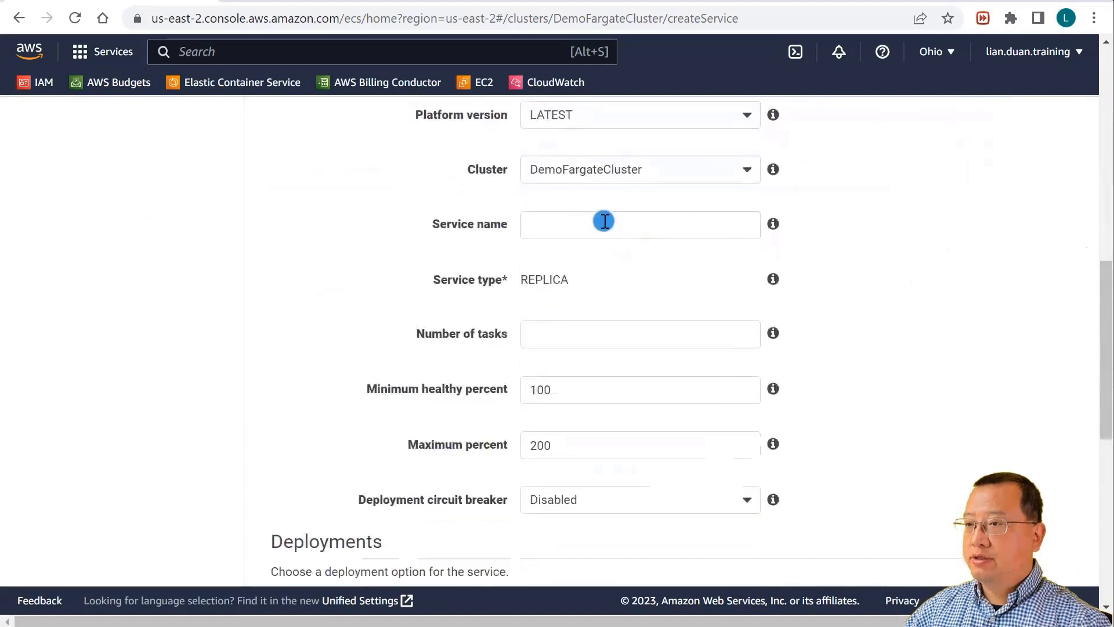
click(604, 221)
text(SpringbootDemoService)
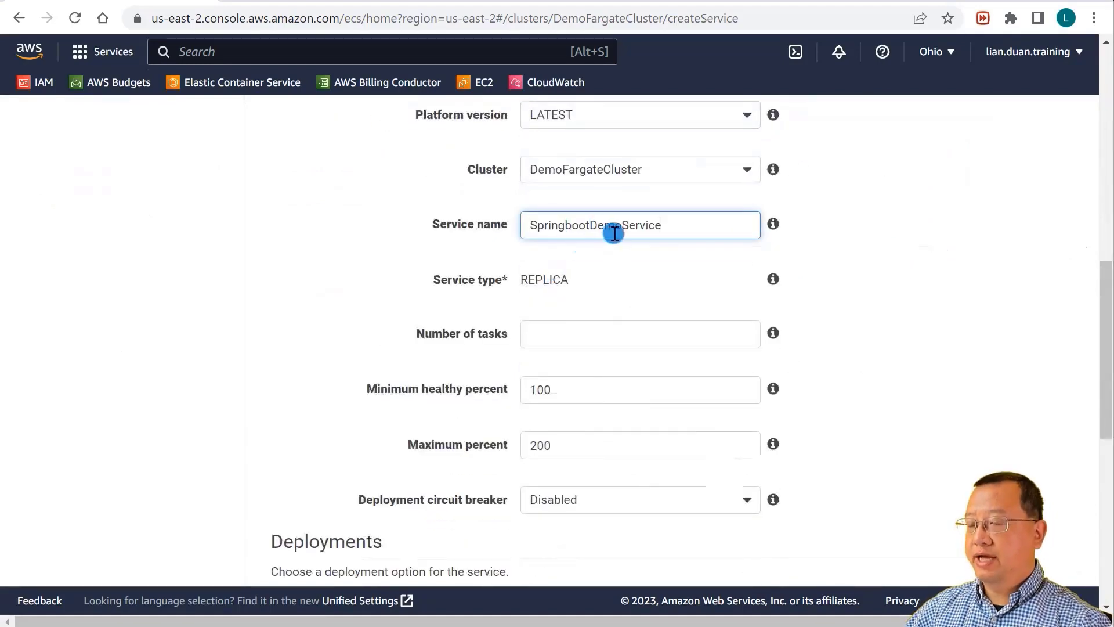
click(575, 334)
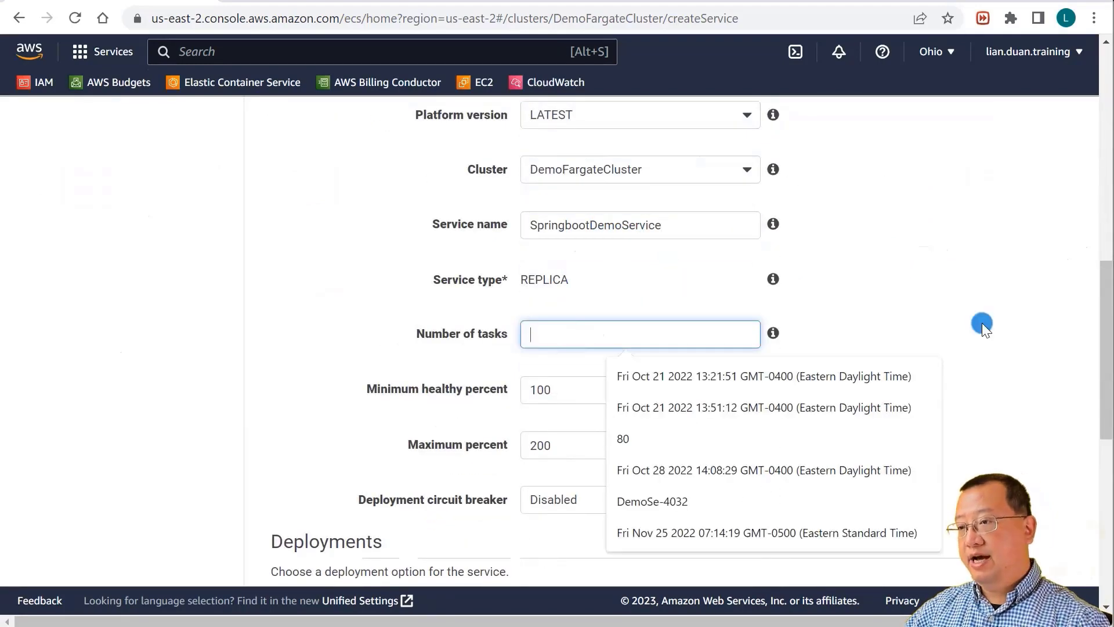
text(2)
scroll(982, 323, down, 15)
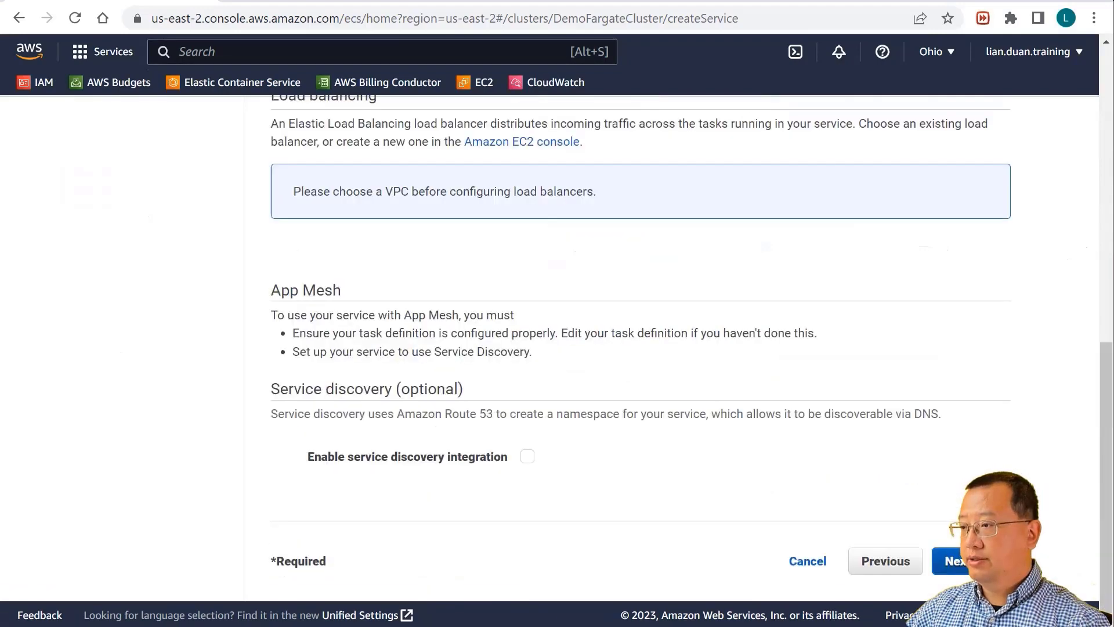
scroll(980, 430, up, 15)
click(679, 303)
click(661, 327)
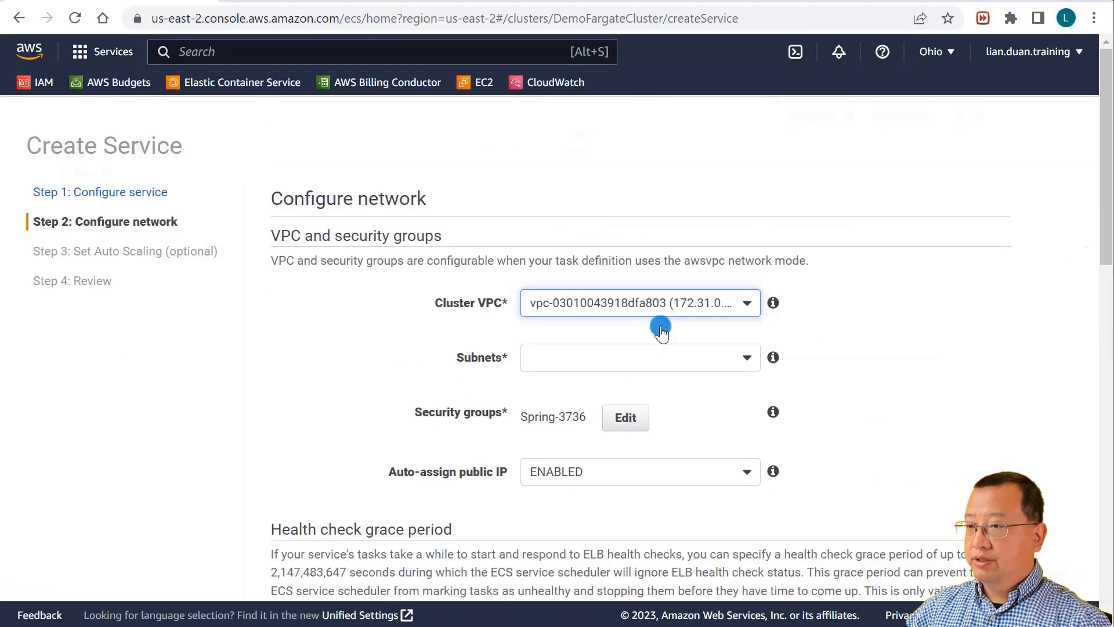
Add the us-east-2a subnet (172.31.0.0/20) and the us-east-2b subnet (172.31.16.0/20) to the service.
click(661, 351)
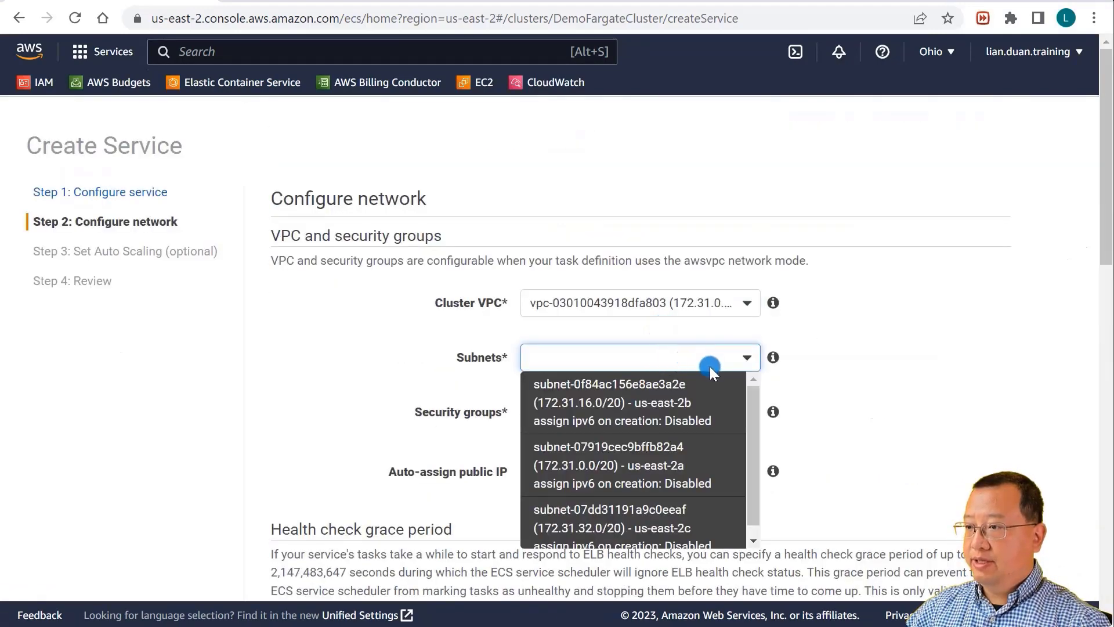
click(722, 458)
click(725, 391)
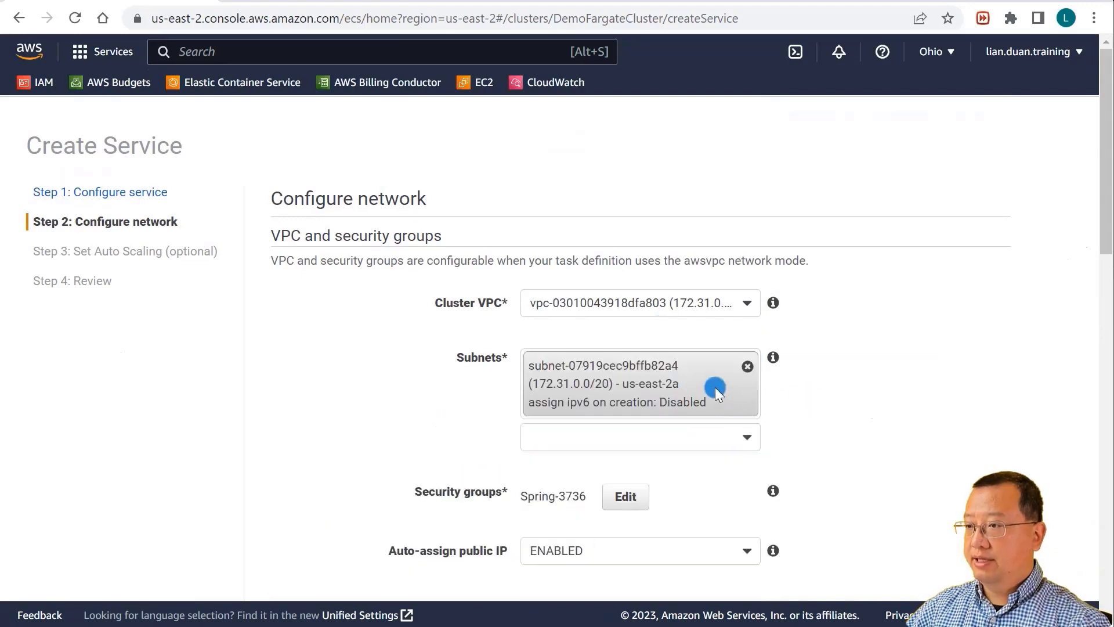
click(715, 436)
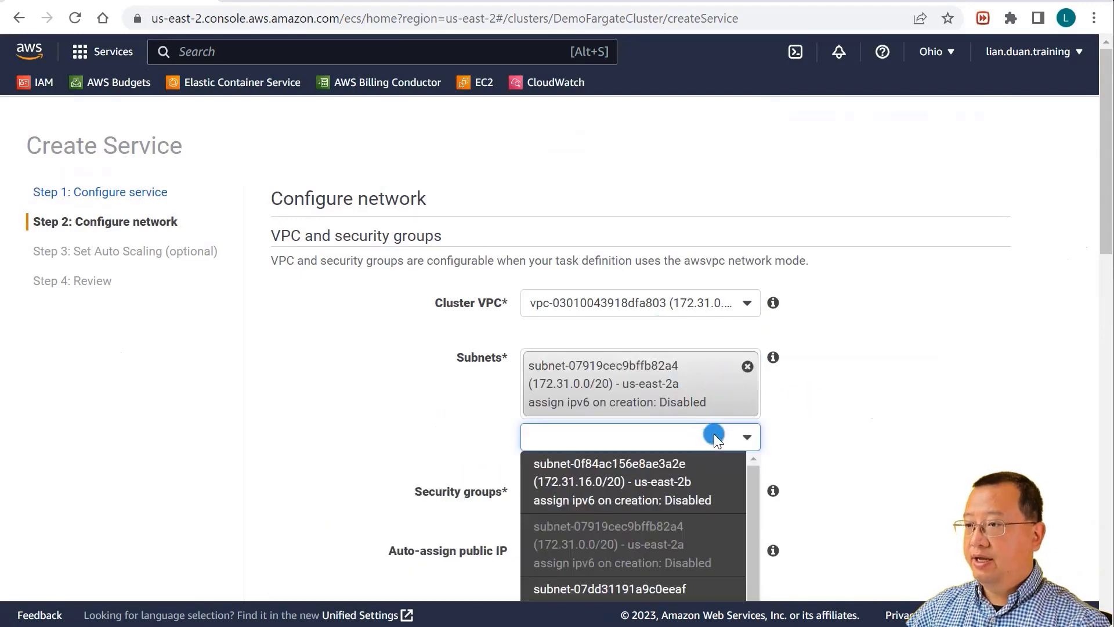
click(677, 490)
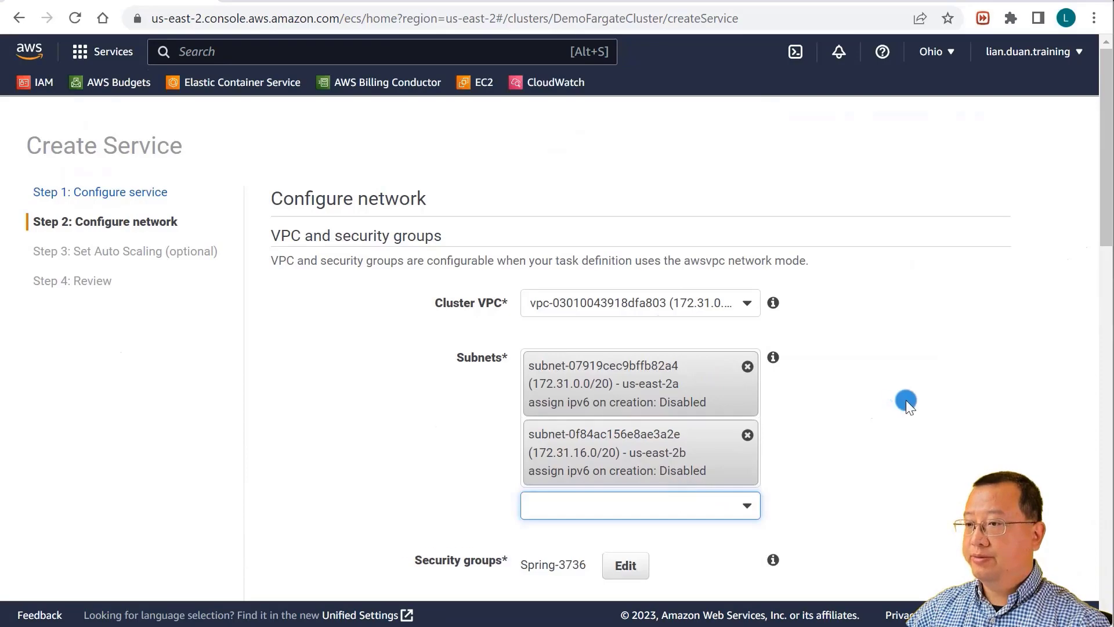
Assign an existing security group to the service and choose Application Load Balancer as its load balancer type.
scroll(755, 348, down, 5)
click(629, 219)
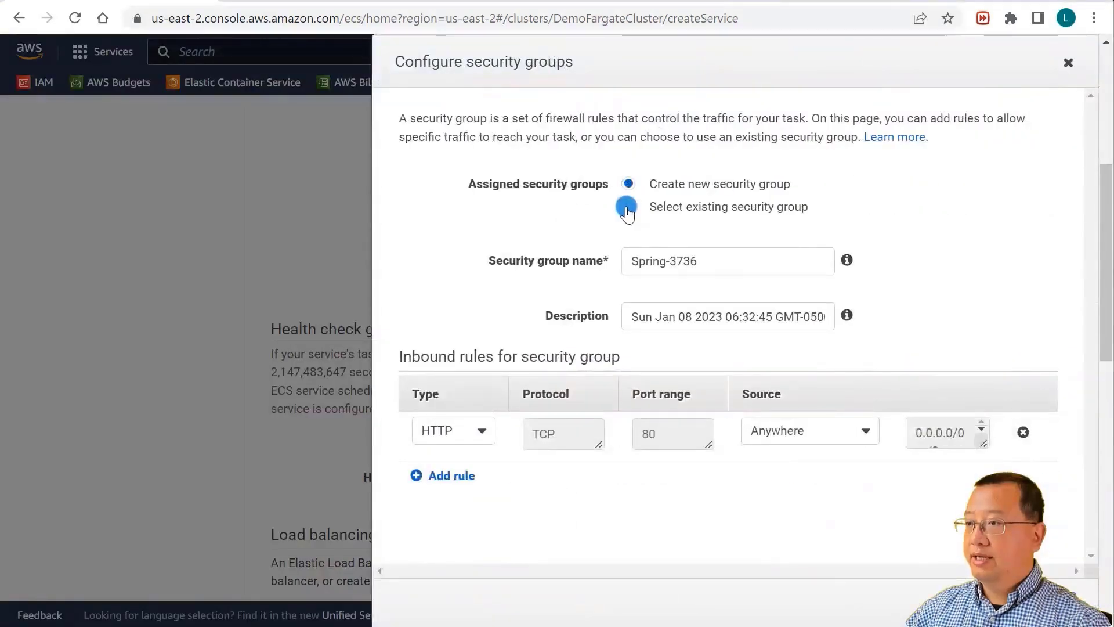
click(628, 208)
click(412, 412)
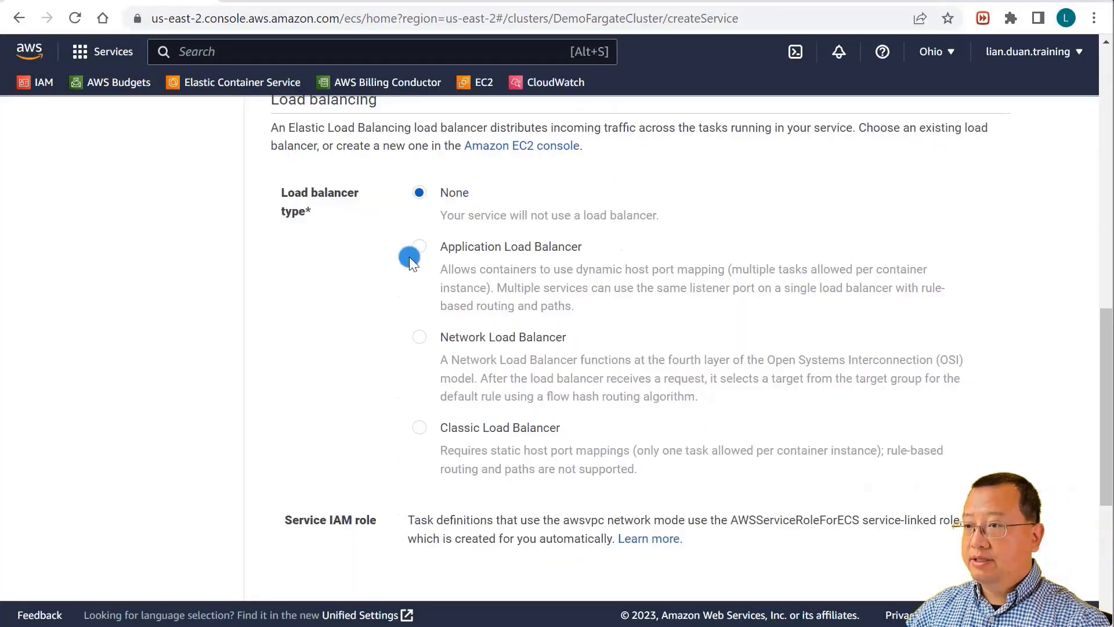
click(415, 254)
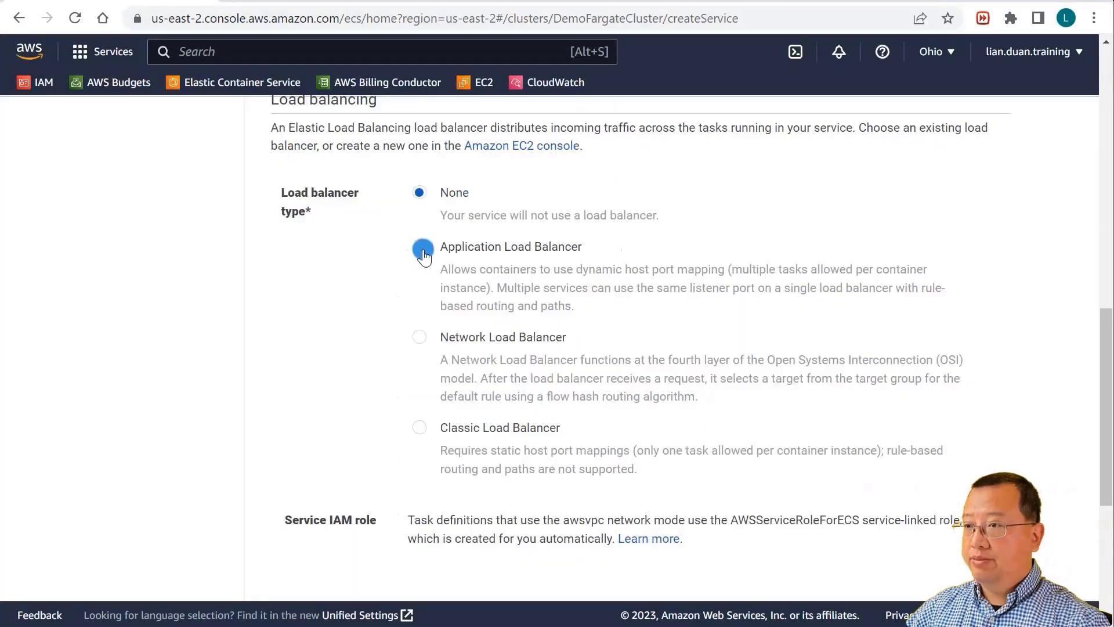
Add the SprintbootDemo:9999:9999 container to the SprintbootDemoALB load balancer.
scroll(436, 346, up, 2)
scroll(1001, 368, down, 7)
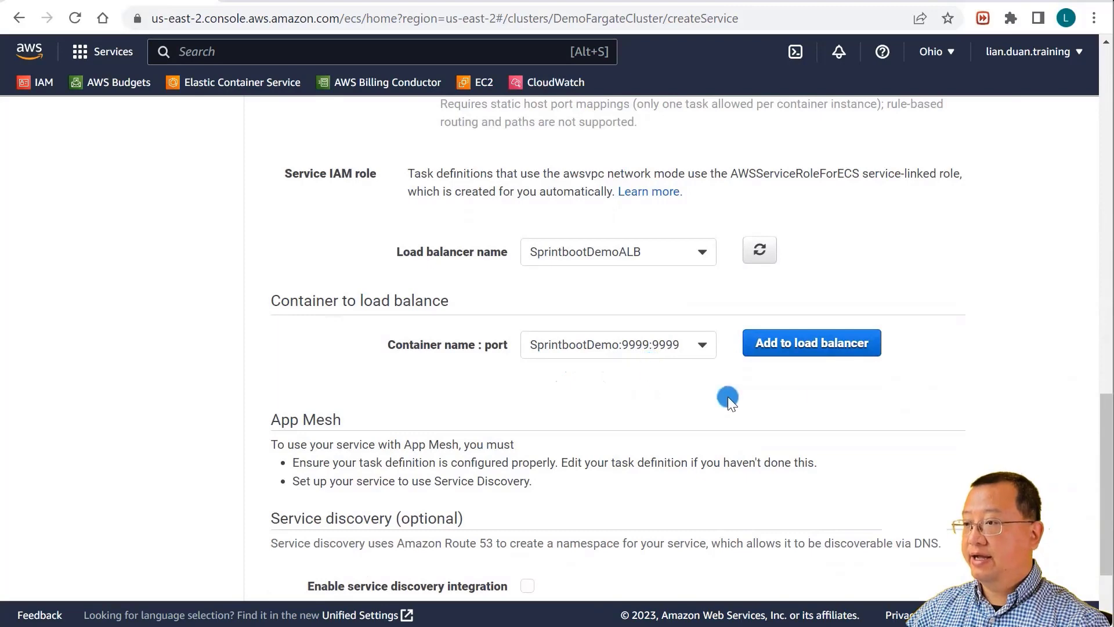
click(835, 349)
scroll(836, 348, down, 3)
Set the container's production listener port to 80:HTTP and its target group to SprintbootDemoALBTargetGroup, and continue to auto scaling.
click(638, 207)
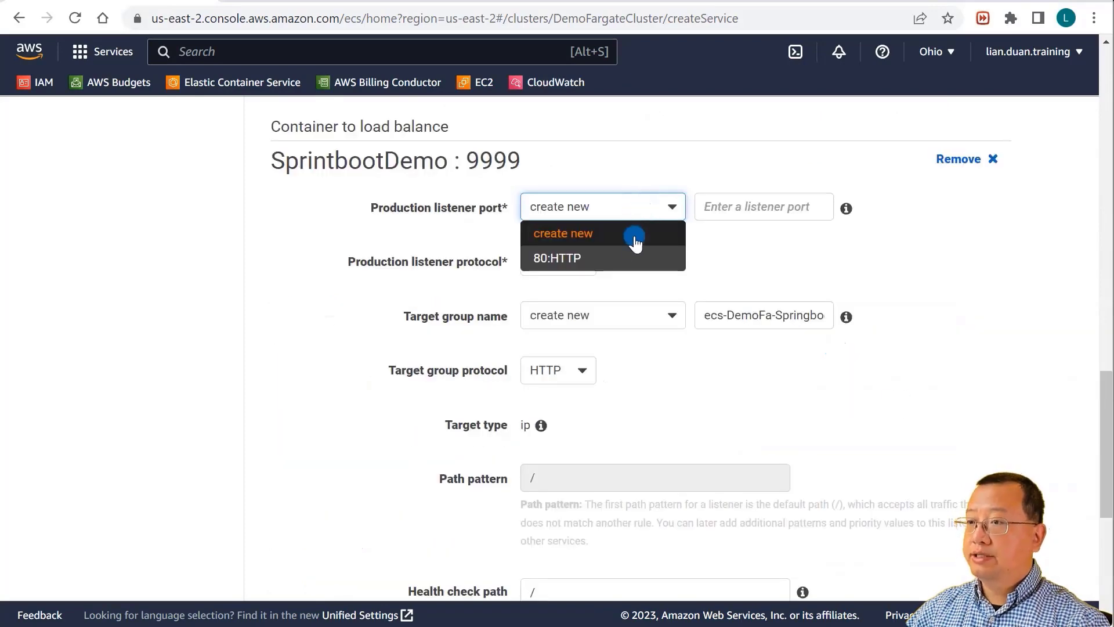
click(611, 259)
click(636, 318)
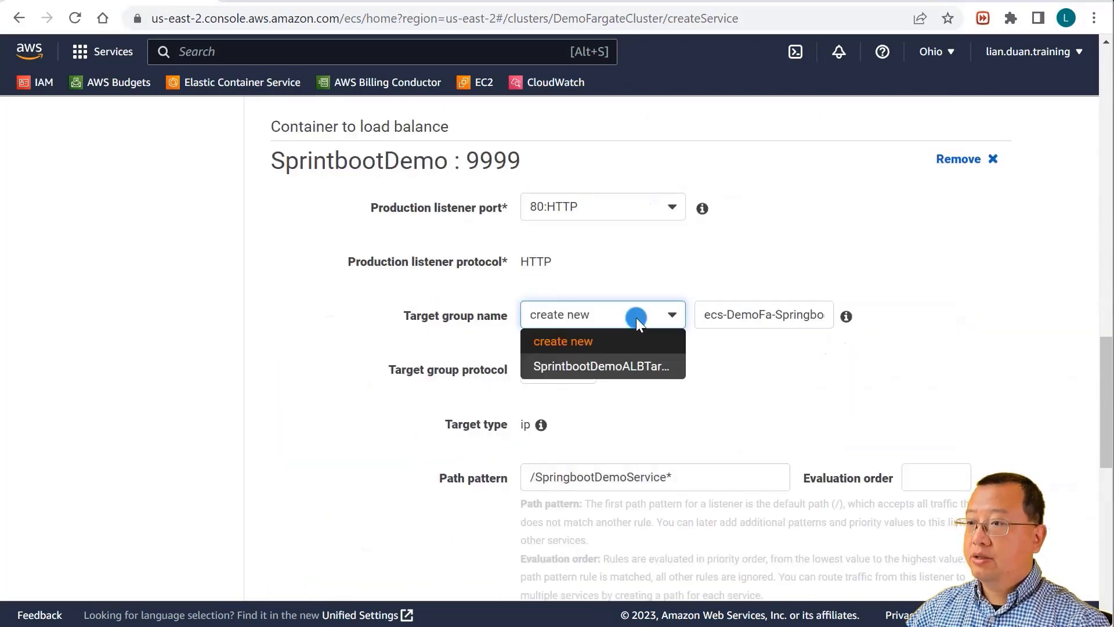
click(625, 371)
drag(1103, 378, 1103, 504)
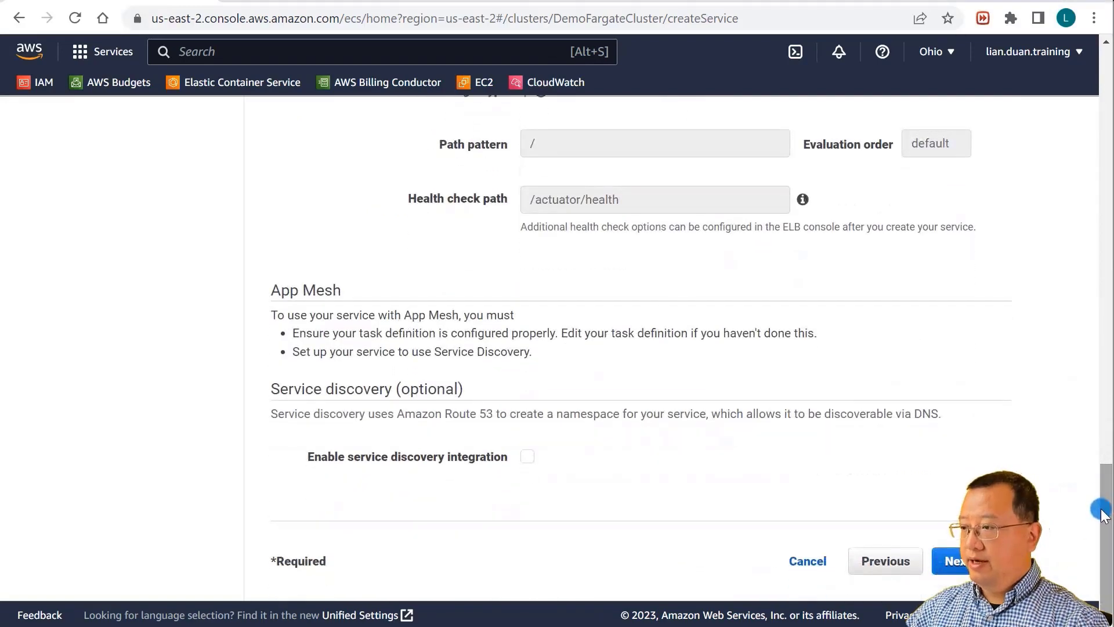
click(950, 561)
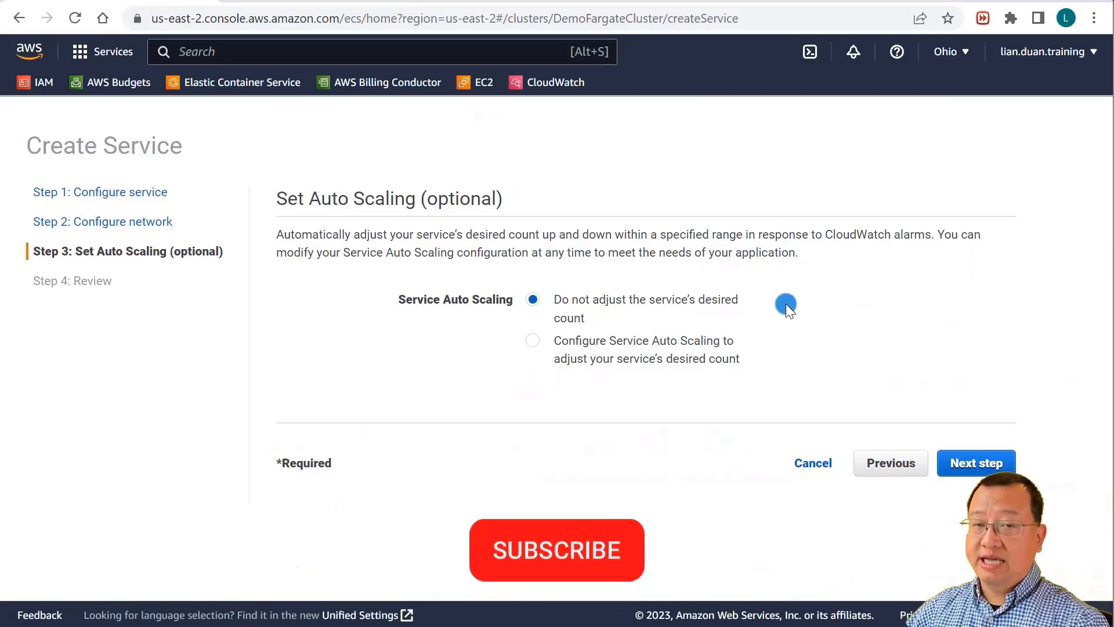
Leave service auto scaling off and create the service from the review page.
click(977, 462)
scroll(979, 464, down, 10)
click(958, 560)
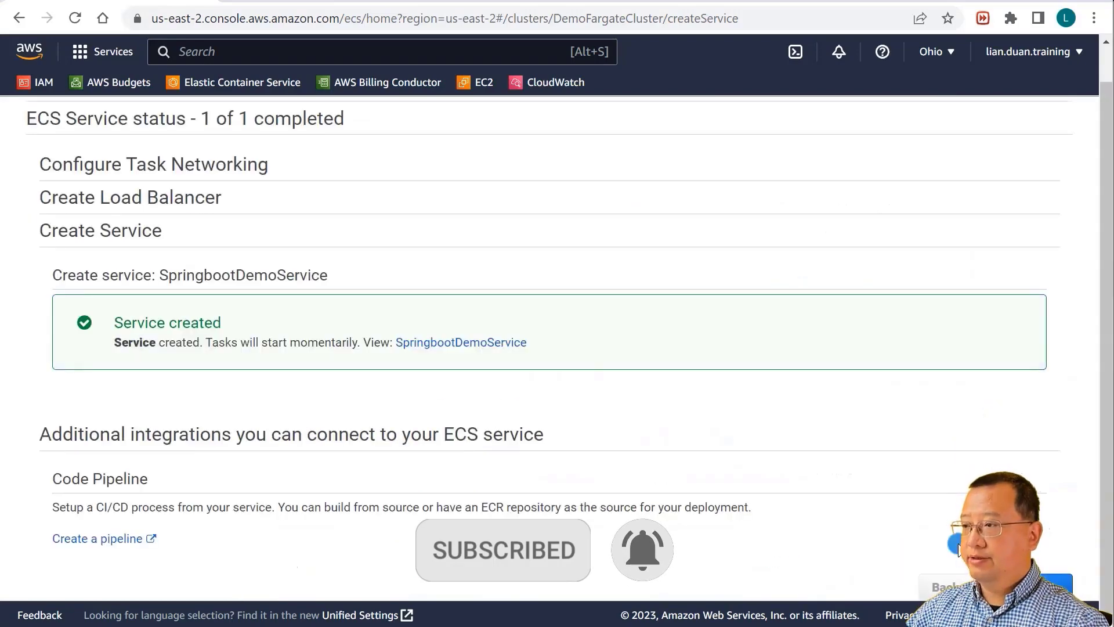
View the new SpringbootDemoService and reload its page to check the status of its tasks.
click(1015, 585)
scroll(622, 530, down, 3)
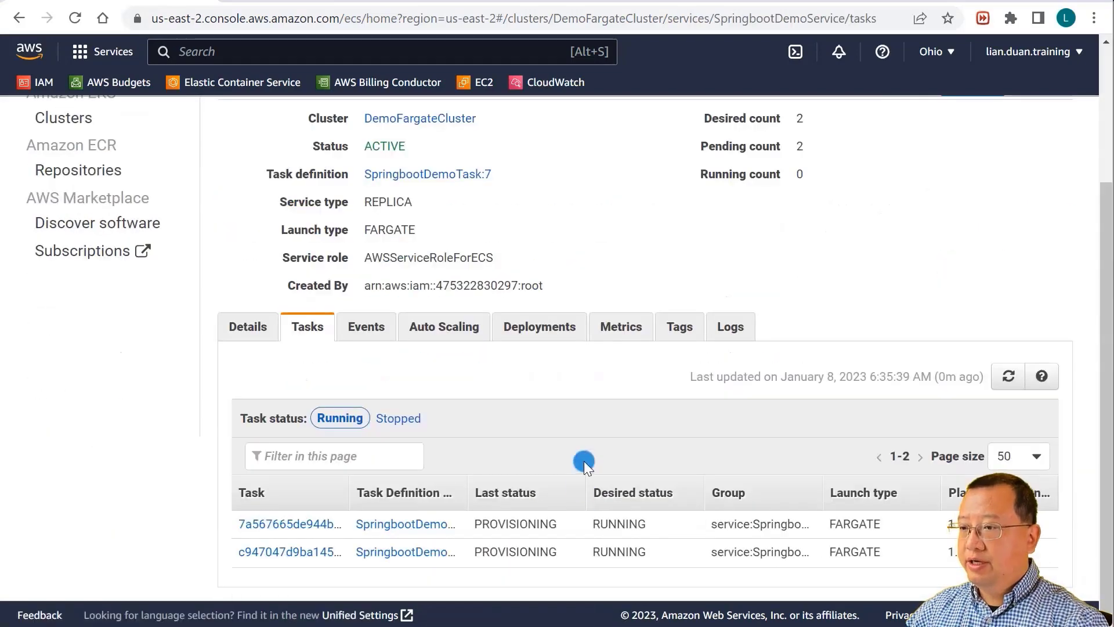
click(72, 19)
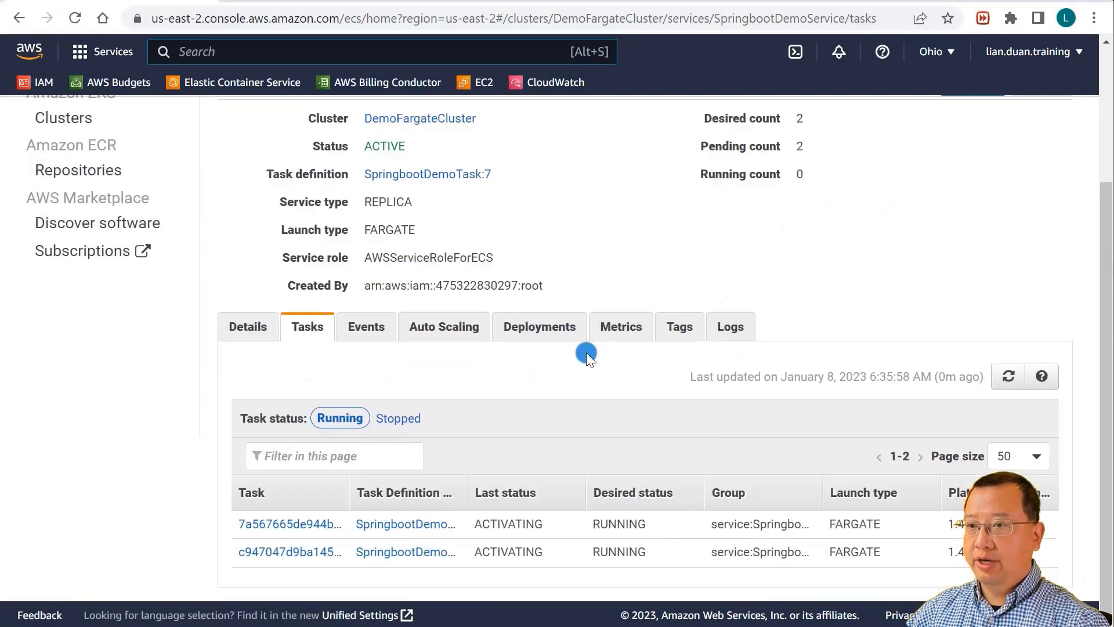
scroll(586, 352, up, 3)
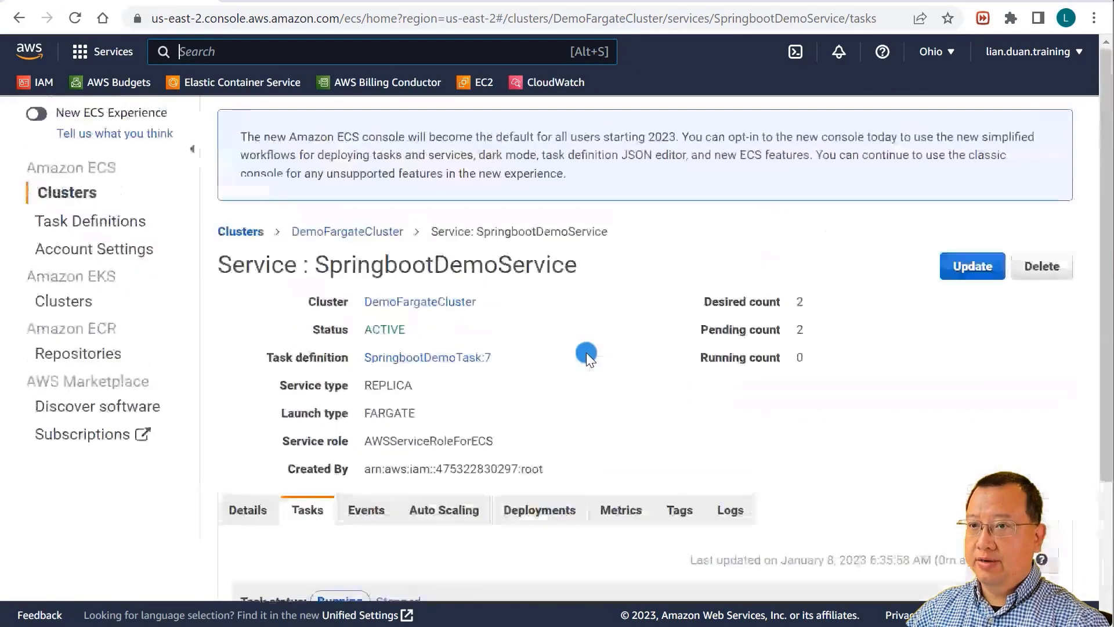
Open the SprintbootDemoALB load balancer in the EC2 console and copy its DNS name.
click(484, 81)
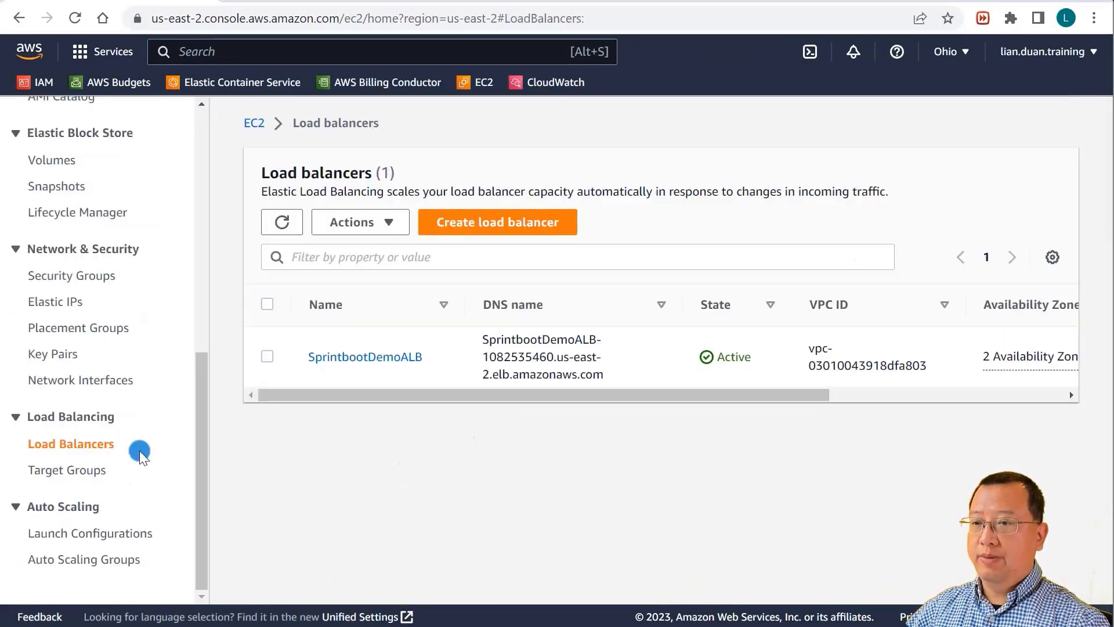
click(372, 360)
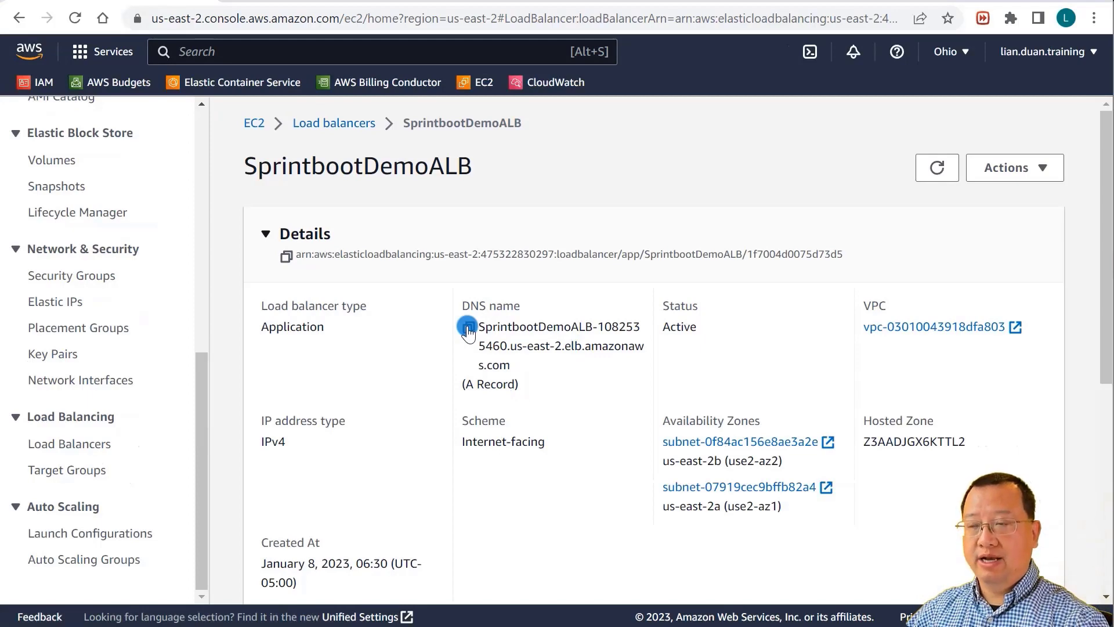
click(468, 328)
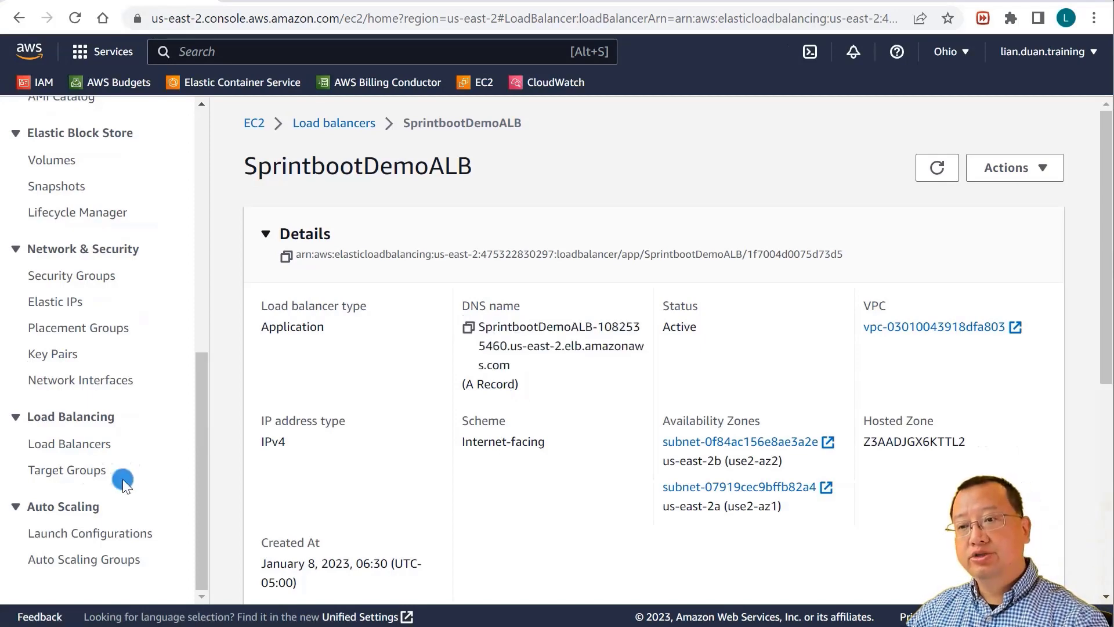
Open SprintbootDemoALBTargetGroup and reload its page to check the health of the registered targets.
click(87, 470)
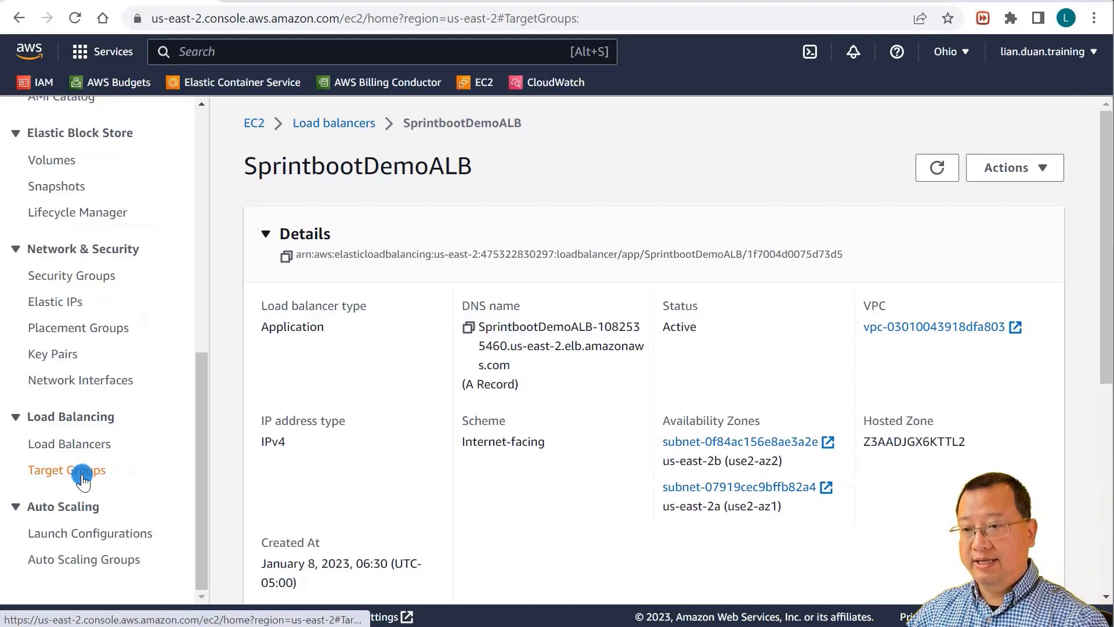
click(343, 302)
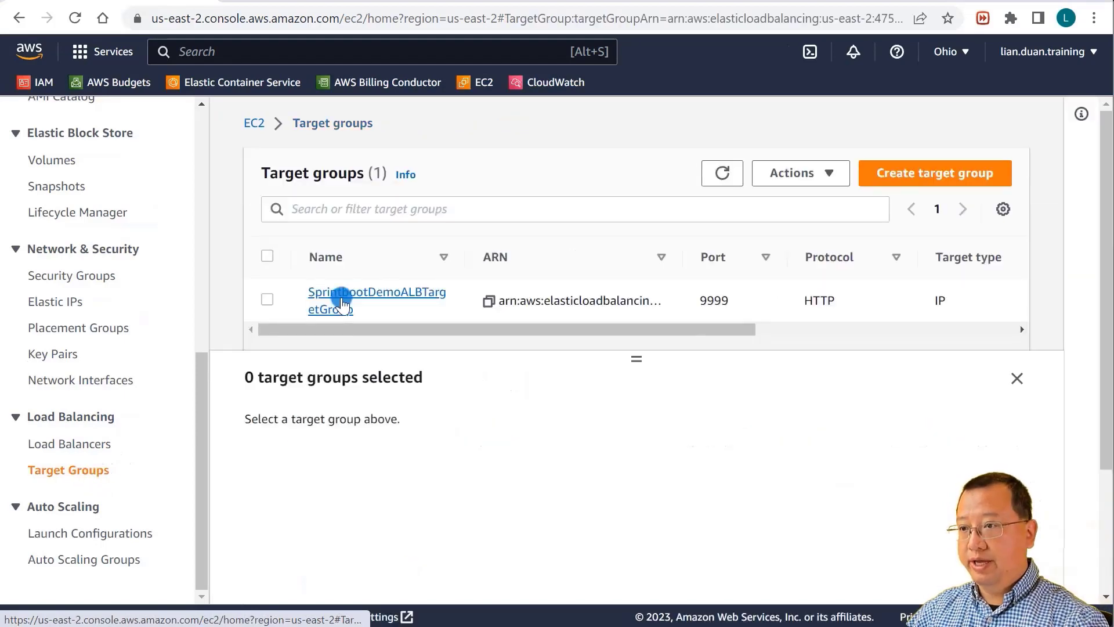
click(73, 19)
click(752, 499)
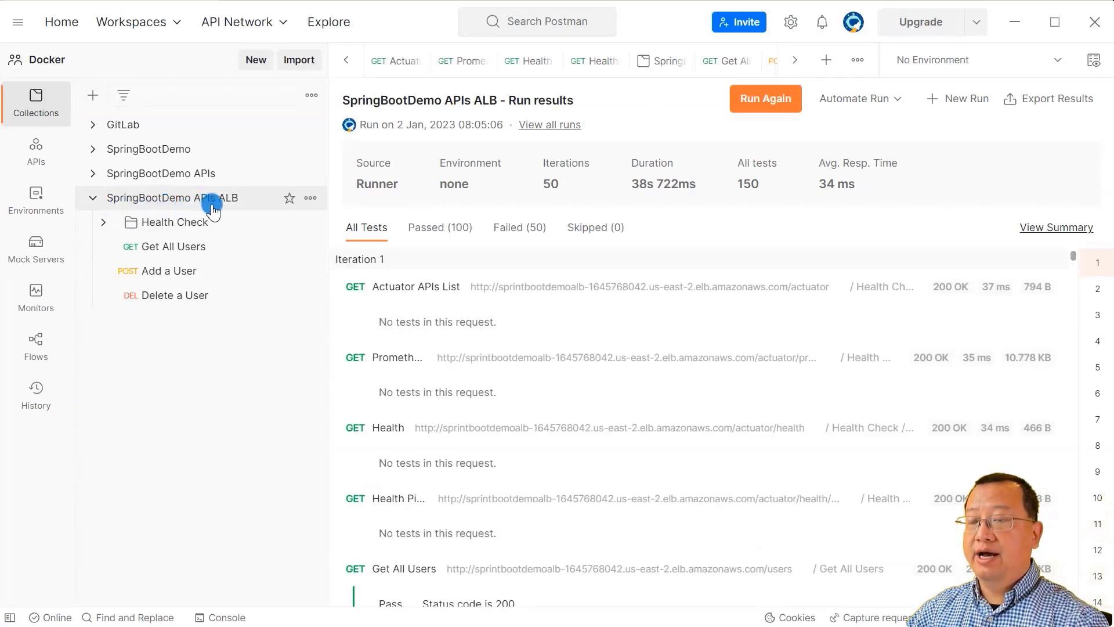
In Postman, replace the current value of the SpringBootDemo APIs ALB collection's host variable with the copied load balancer DNS name.
right_click(244, 206)
click(209, 316)
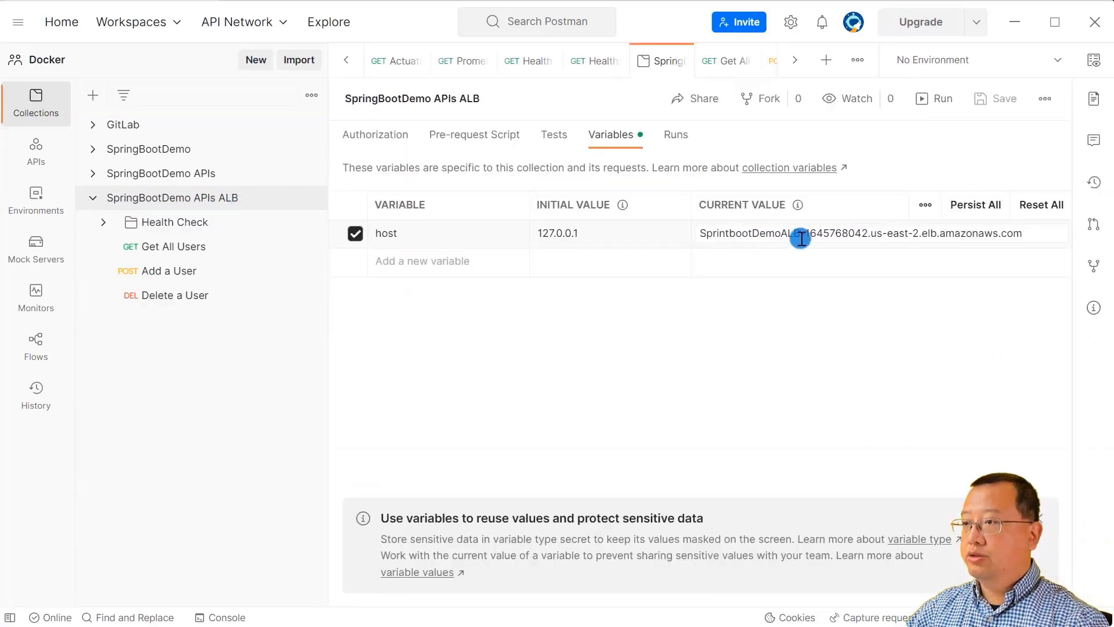
drag(1025, 232, 575, 263)
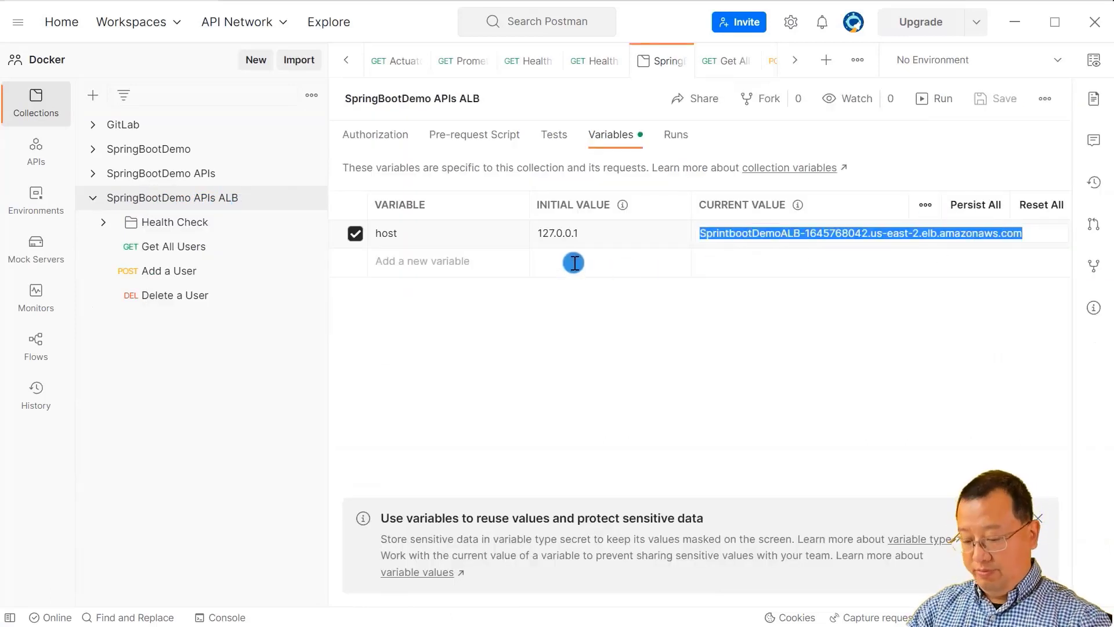
key(BackSpace)
key(ctrl+v)
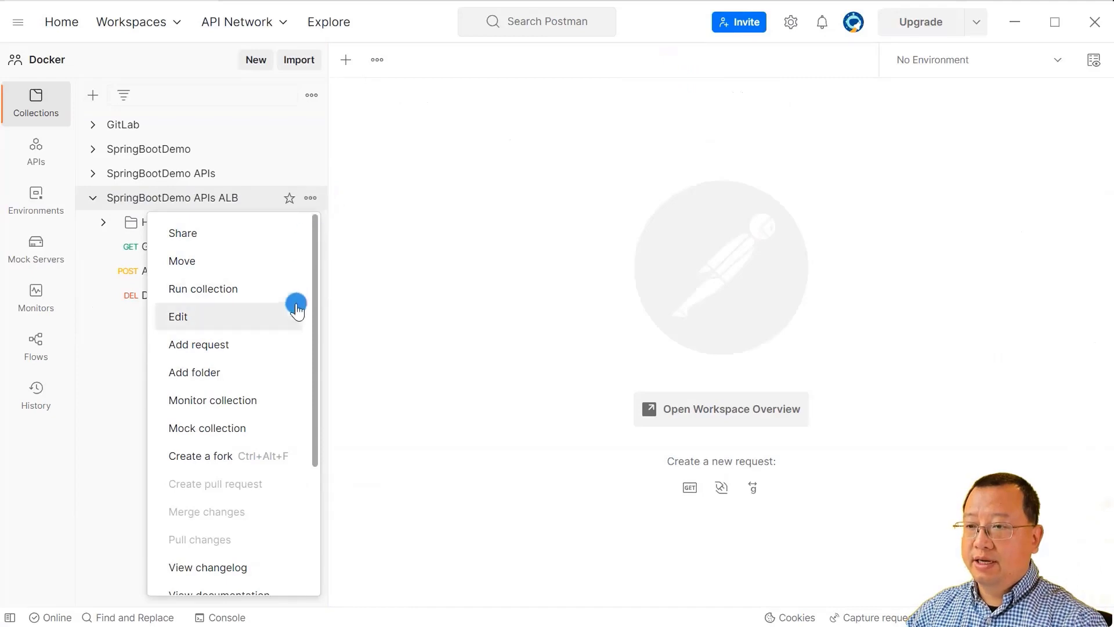
Run the SpringBootDemo APIs ALB collection manually with 1 iteration and review the result of each request.
click(248, 290)
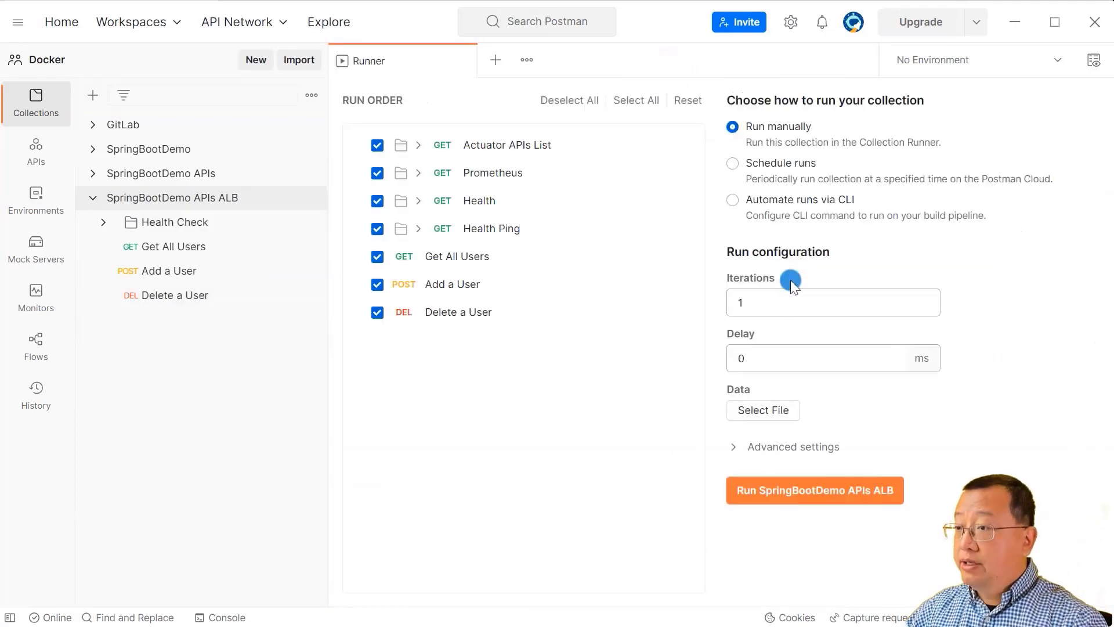
click(781, 490)
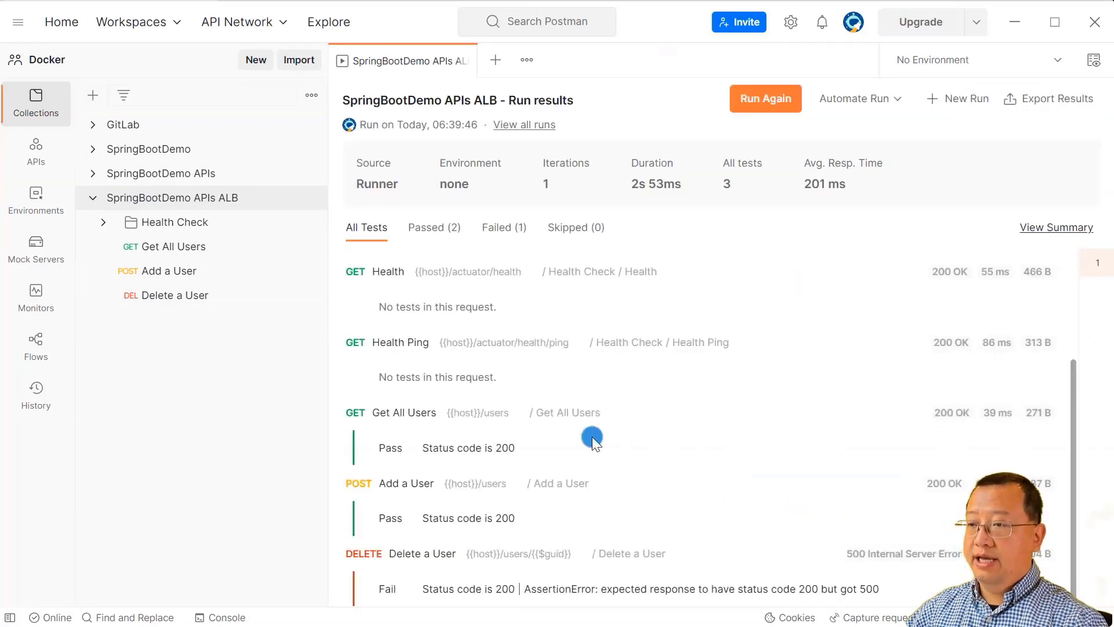
scroll(722, 392, up, 3)
scroll(722, 392, down, 3)
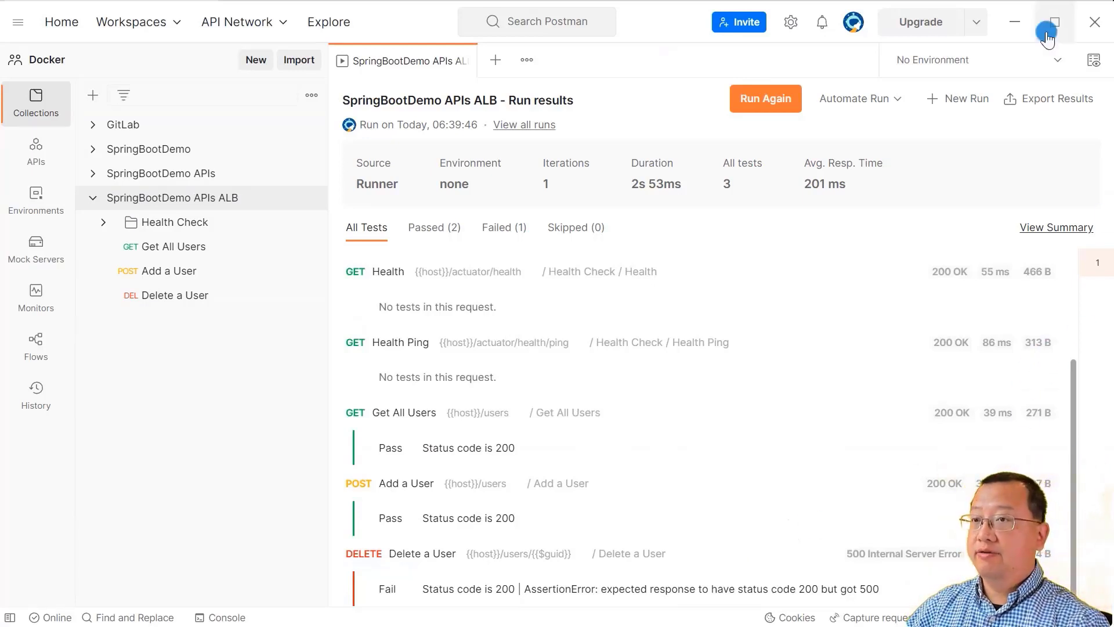
click(1014, 22)
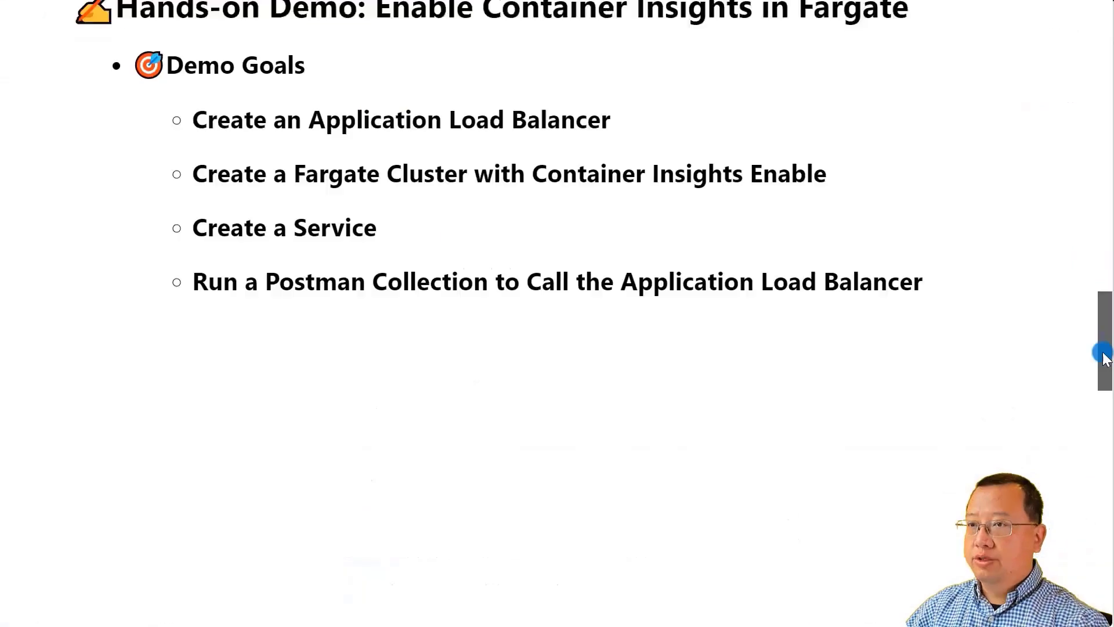
scroll(1105, 357, down, 10)
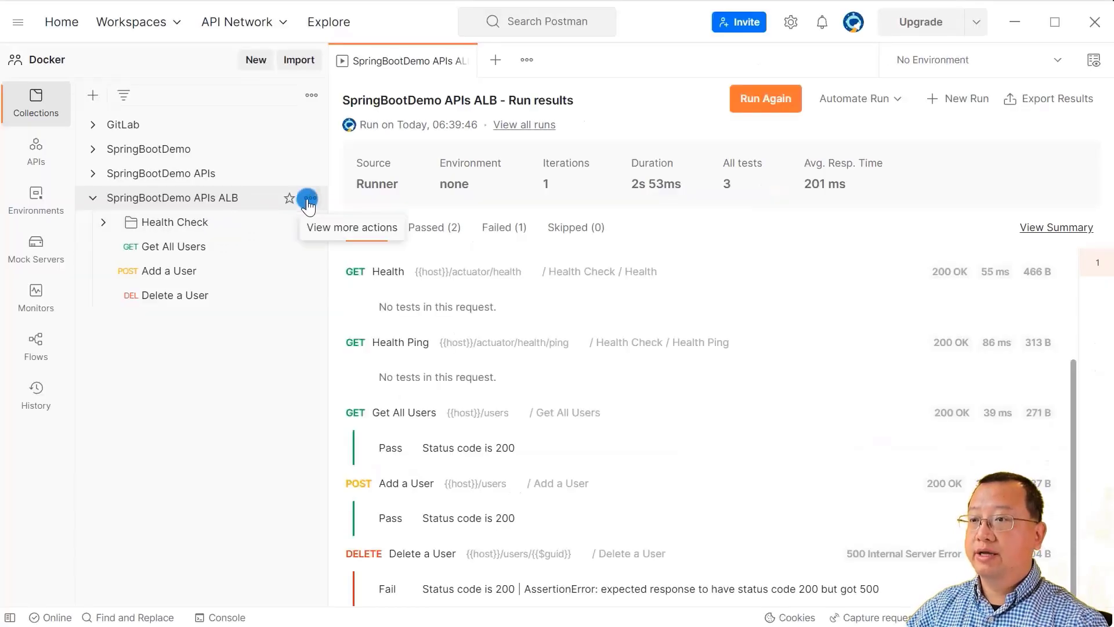
Run the SpringBootDemo APIs ALB collection in Postman again with 100 iterations.
click(308, 200)
click(249, 294)
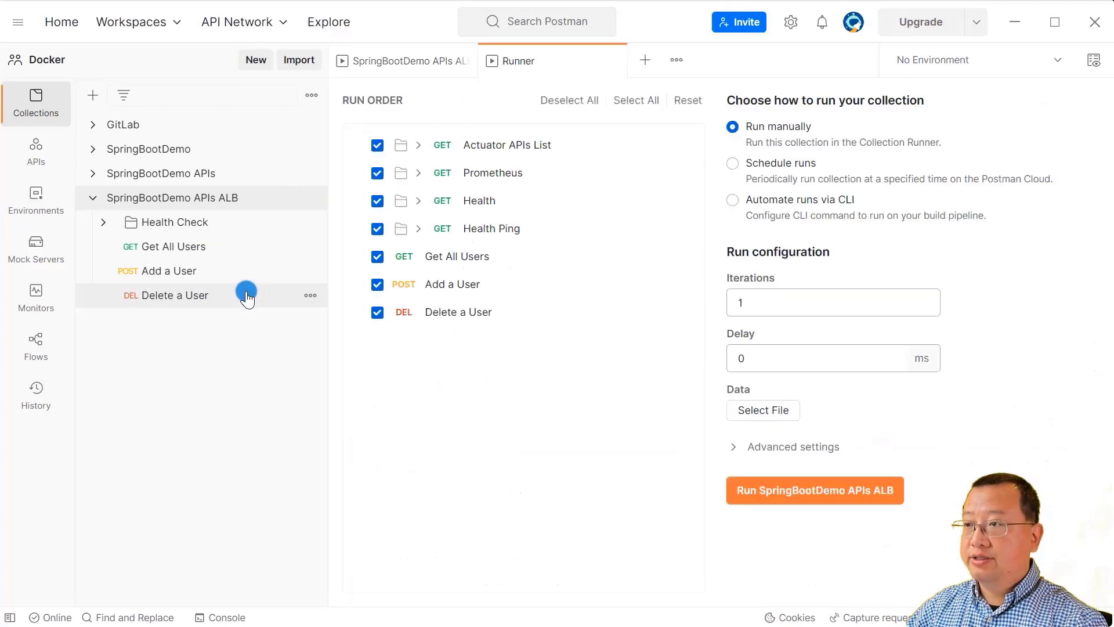
drag(746, 302, 691, 302)
text(100)
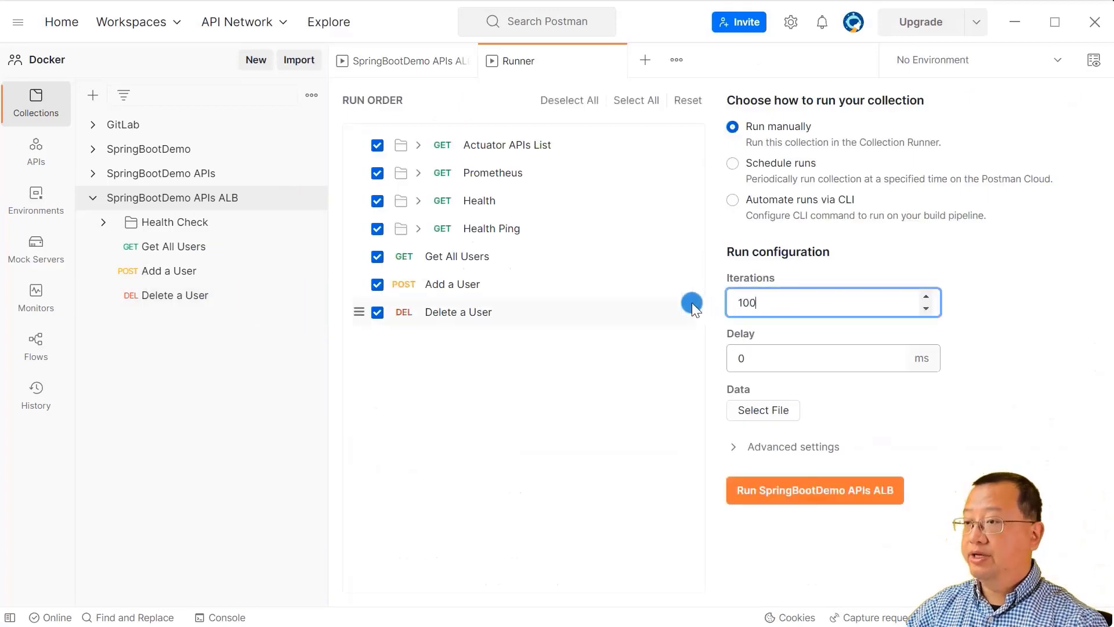
click(820, 490)
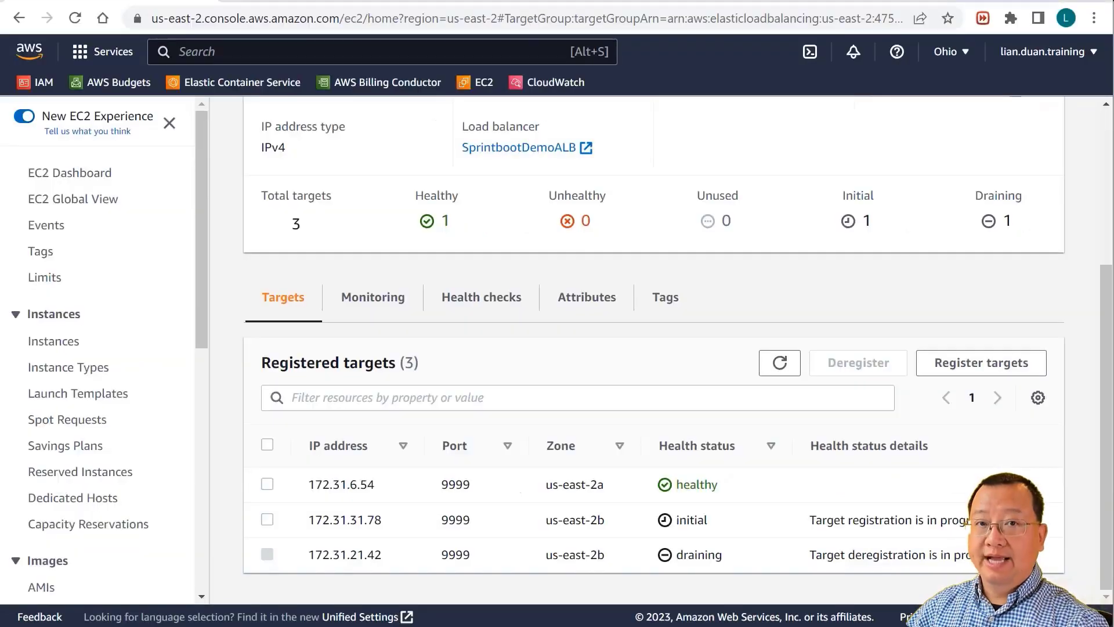
Search the AWS console for CloudWatch and open its Container Insights page.
click(200, 51)
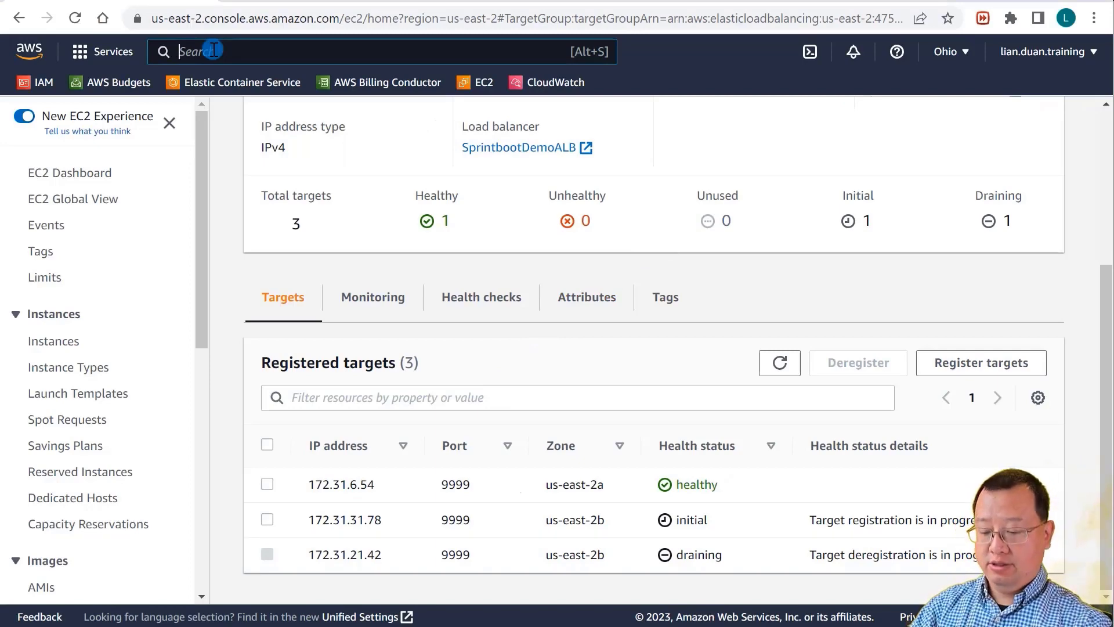
text(cl)
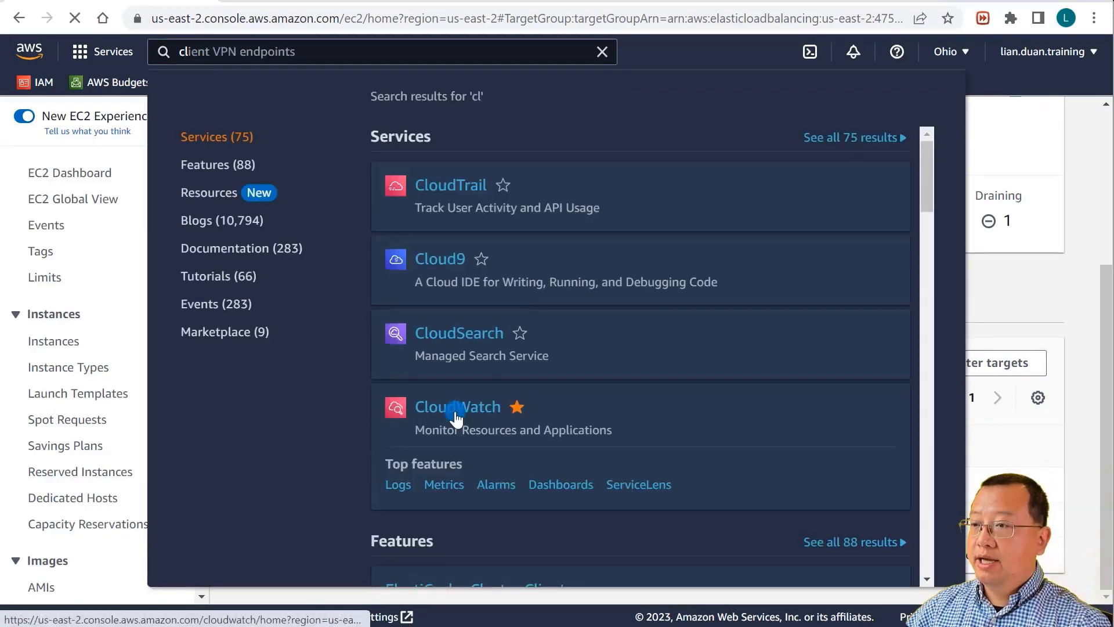
click(454, 410)
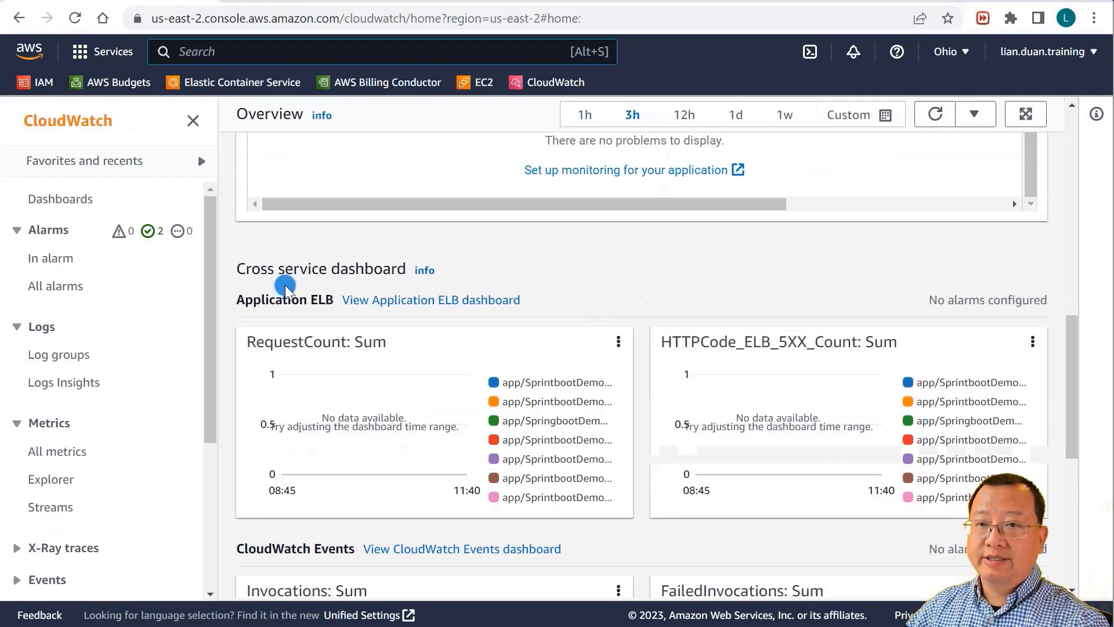
scroll(154, 437, down, 5)
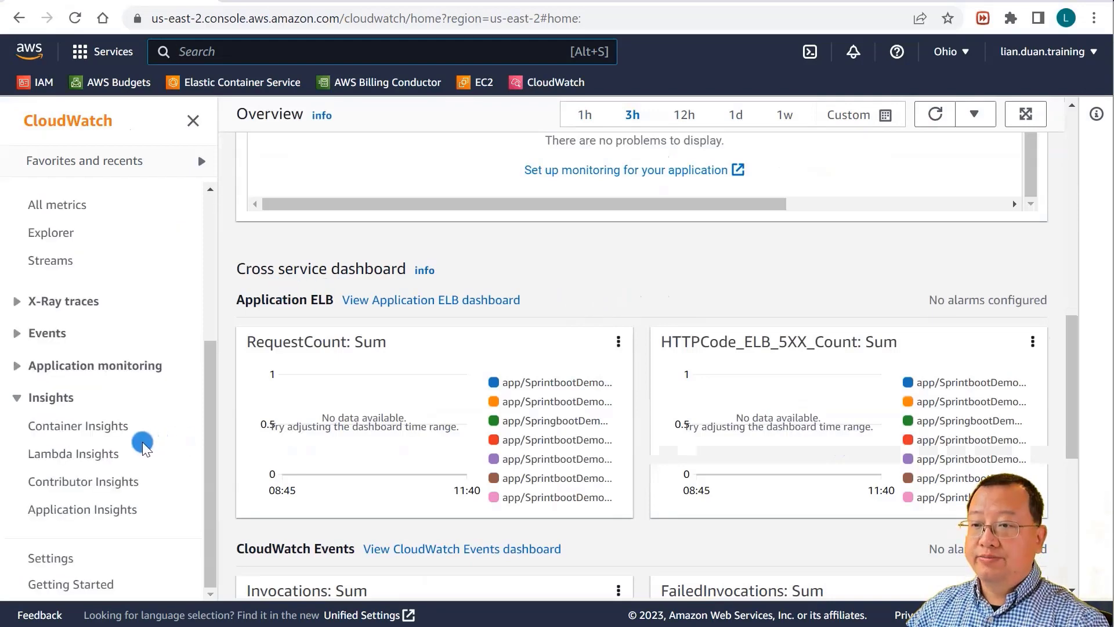
click(113, 429)
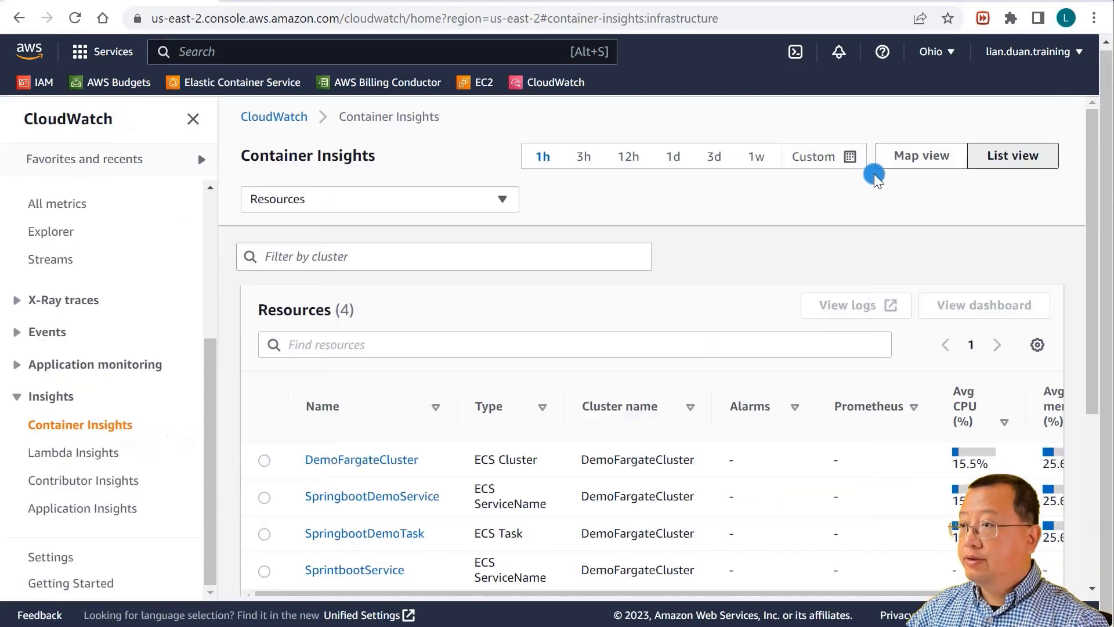
Set the Container Insights time range to use the UTC time zone and apply it.
click(850, 158)
click(813, 192)
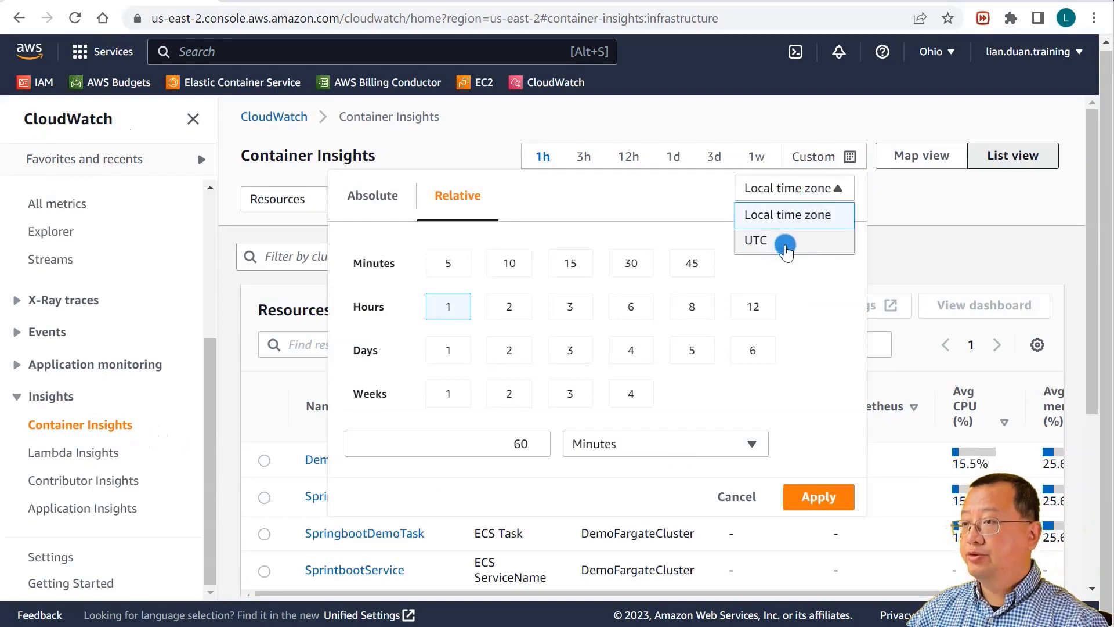
click(786, 240)
click(824, 501)
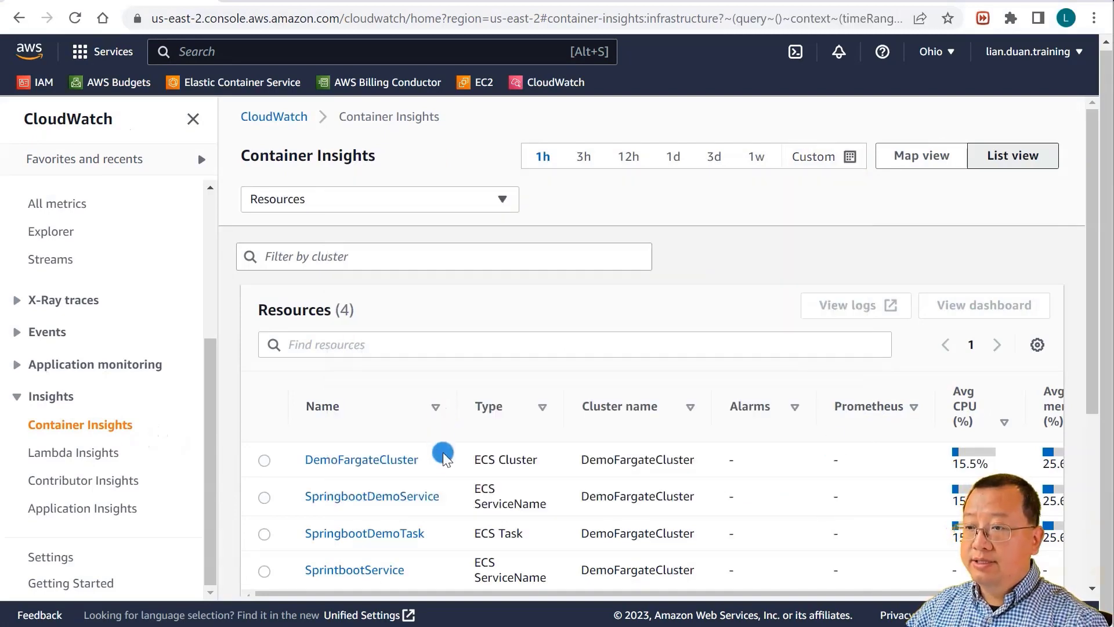
Open the performance monitoring of DemoFargateCluster and inspect its CPU utilization graph.
click(402, 460)
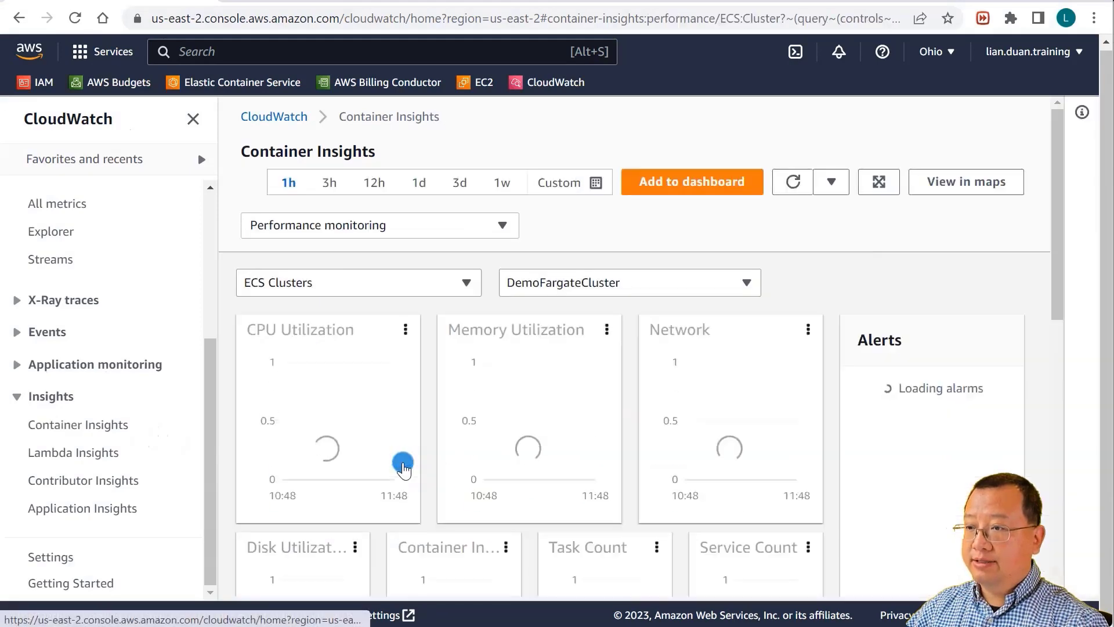
mouse_move(375, 388)
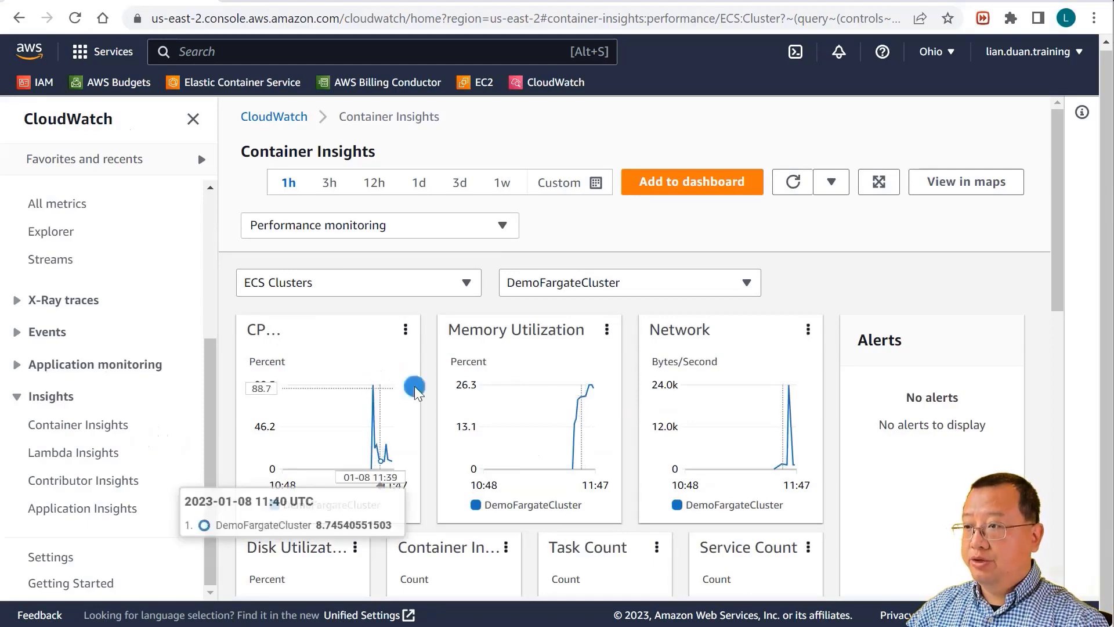
Open Logs Insights in CloudWatch and apply a relative time range of 30 minutes in UTC.
mouse_move(788, 389)
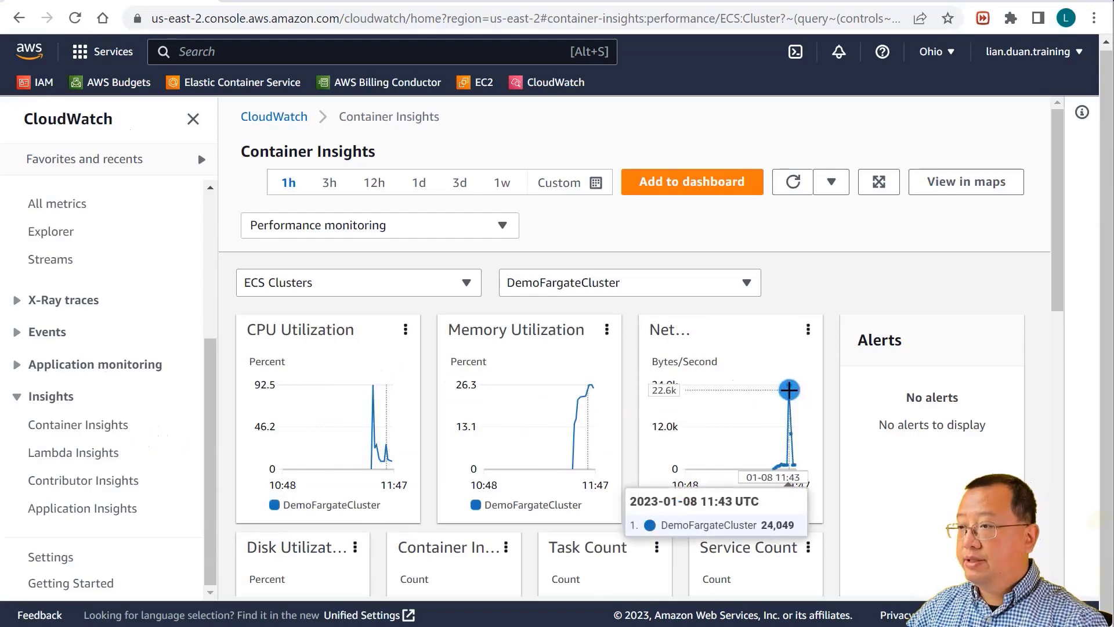
scroll(87, 314, up, 3)
click(81, 314)
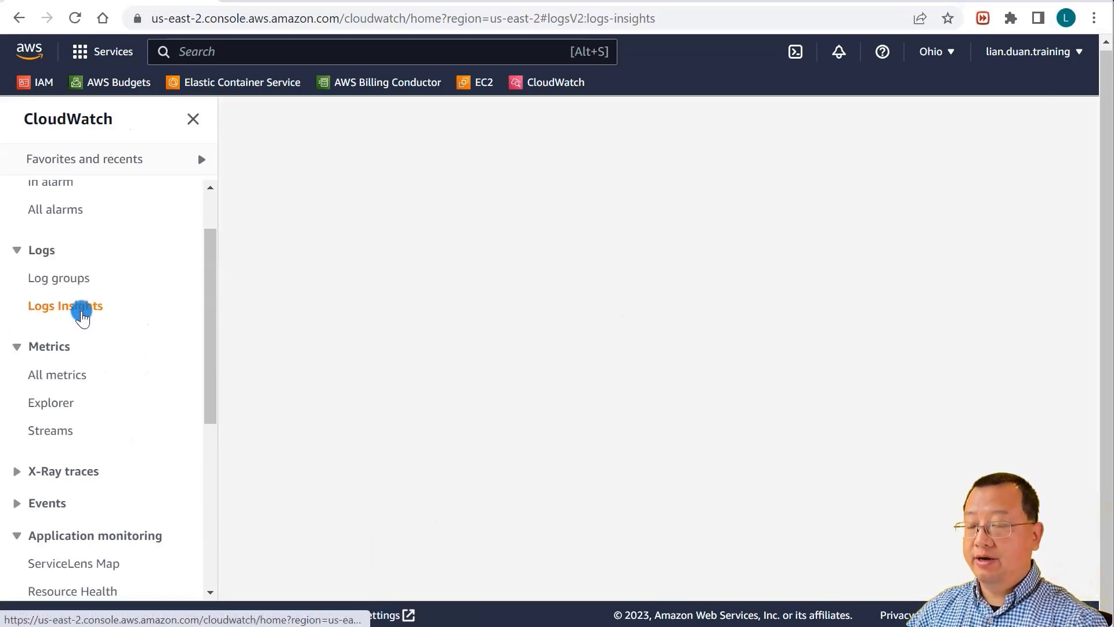
click(924, 180)
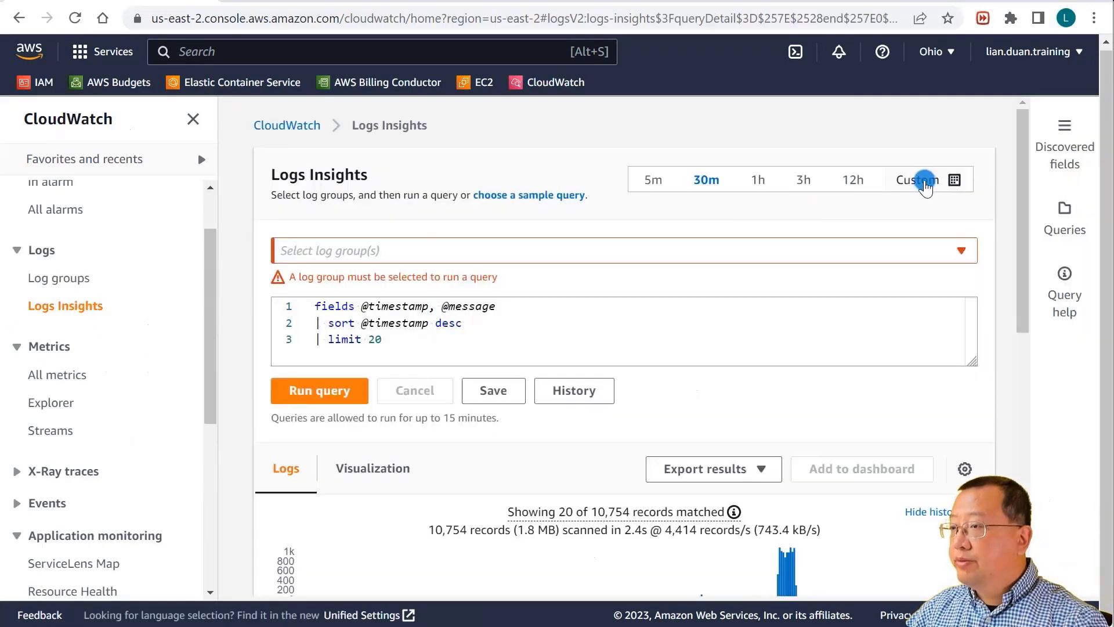
click(929, 212)
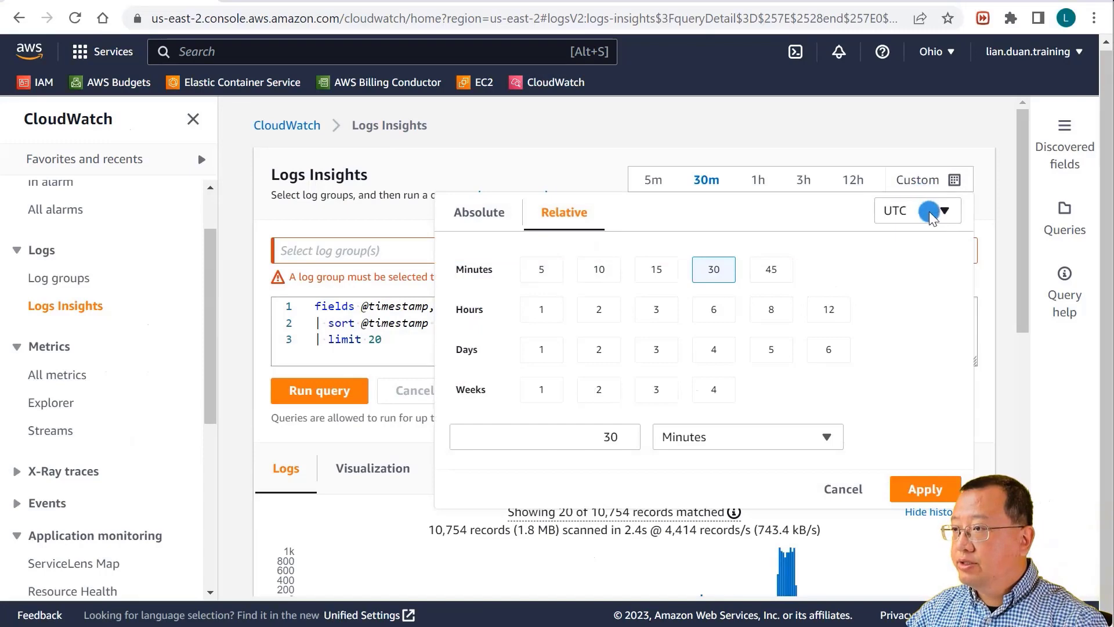
click(925, 489)
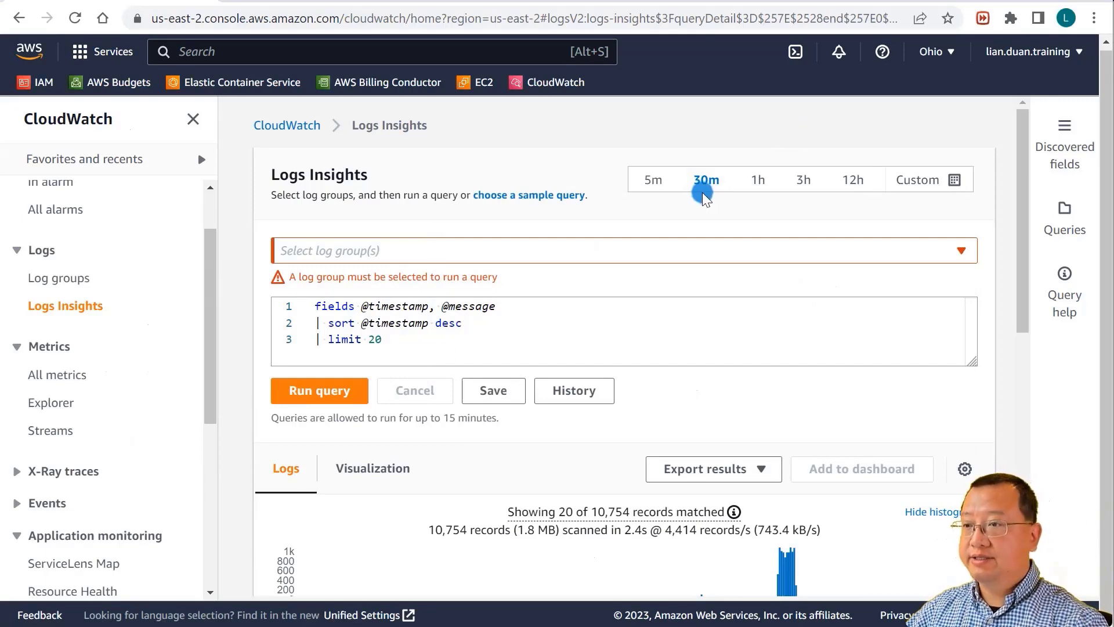
Select the /ecs/SpringbootDemoTask log group, raise the query limit to 2000 and run the query.
click(404, 249)
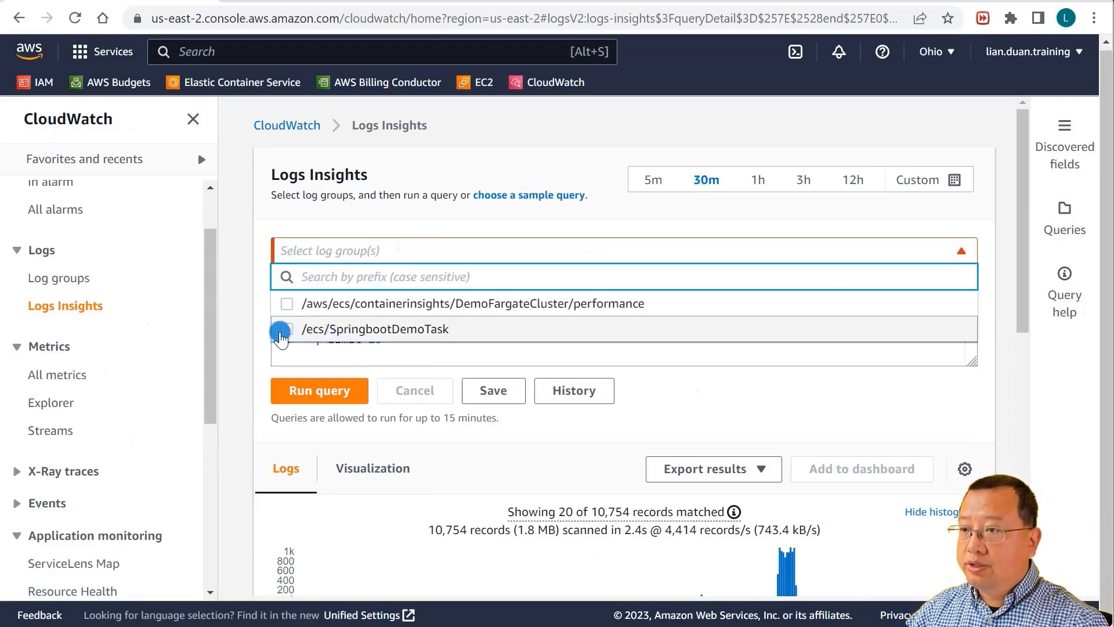
click(287, 328)
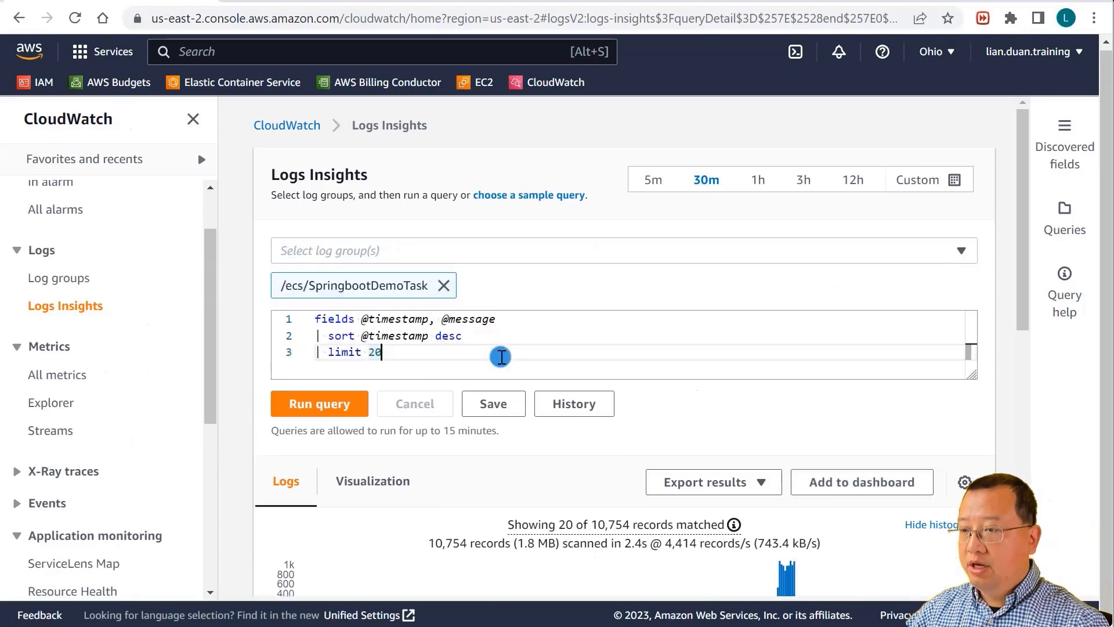
text(00)
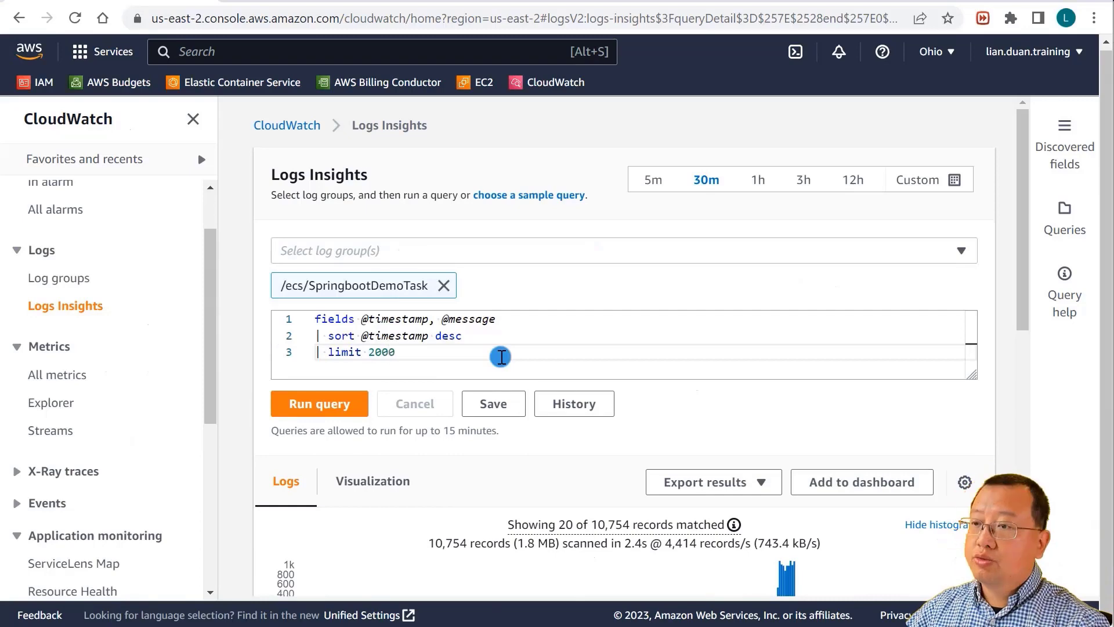
click(296, 404)
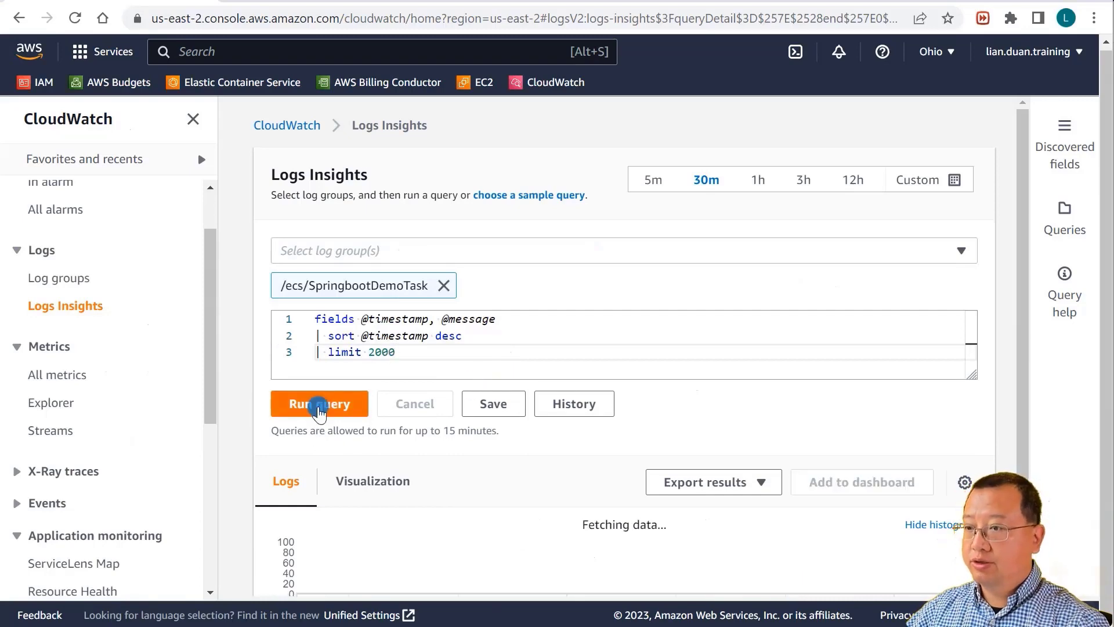
Expand the first log record in the results and examine its host name and message fields.
scroll(935, 378, down, 8)
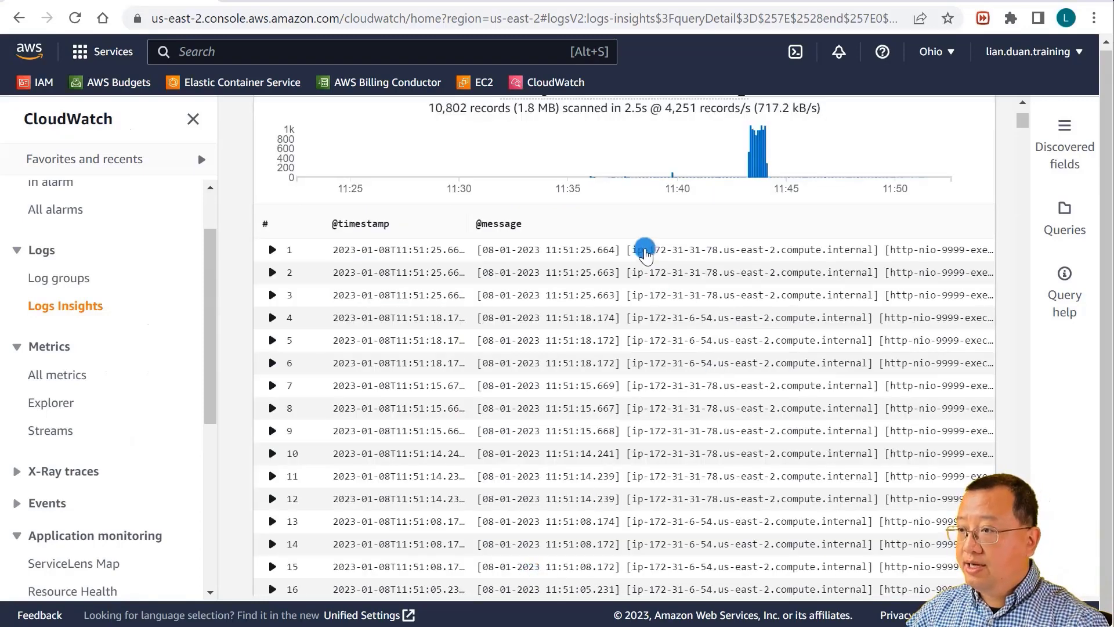
drag(634, 254, 869, 250)
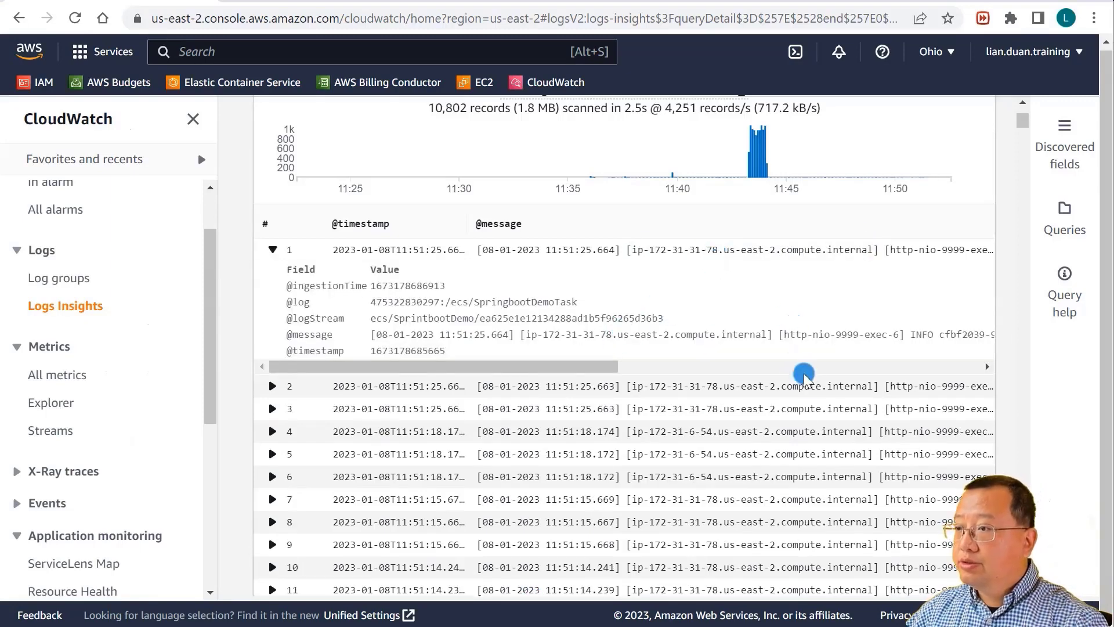
scroll(810, 383, down, 2)
scroll(813, 389, up, 5)
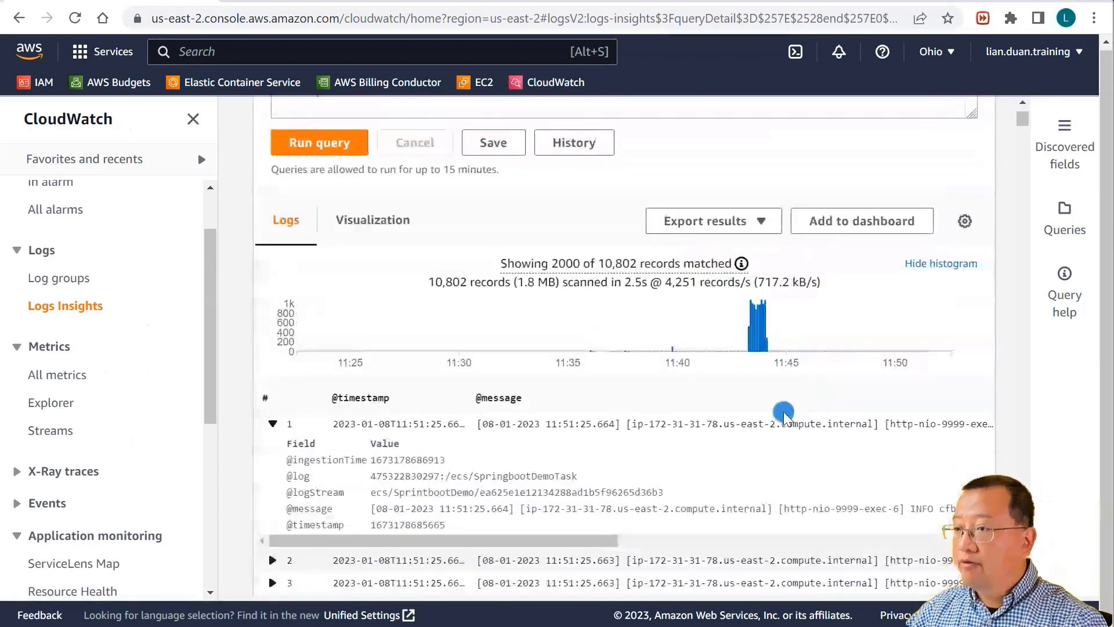
drag(718, 424, 631, 429)
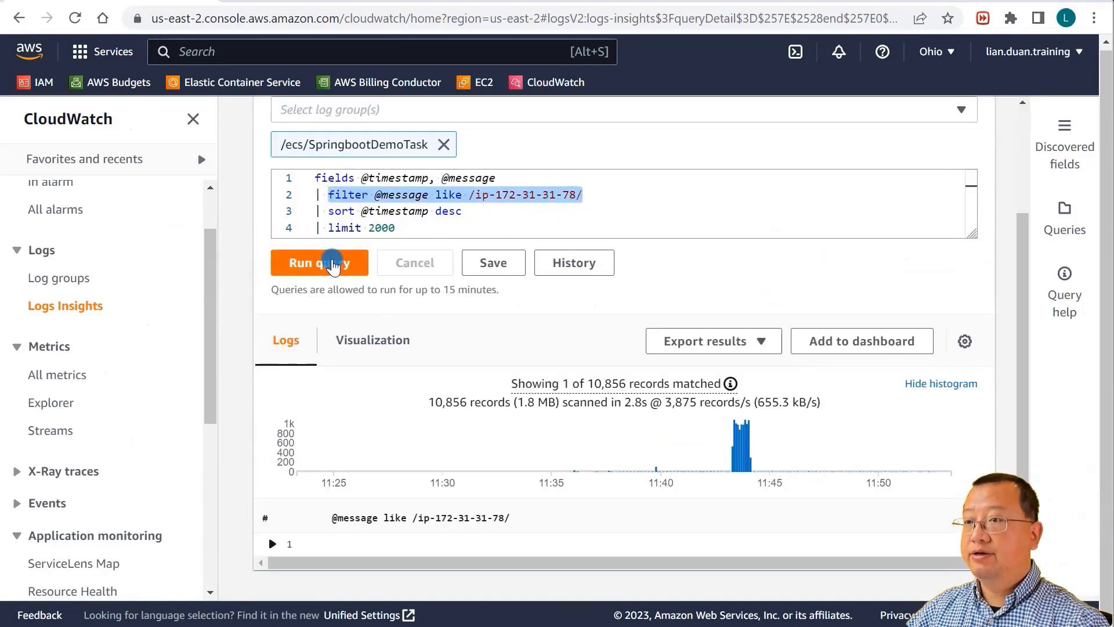
click(319, 262)
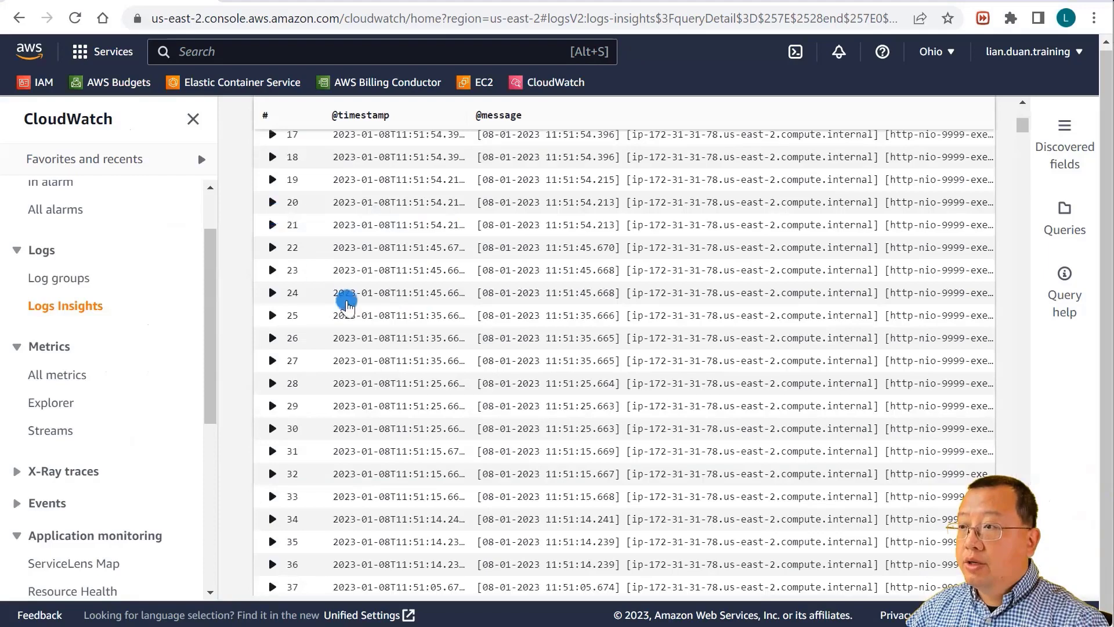
scroll(362, 309, up, 7)
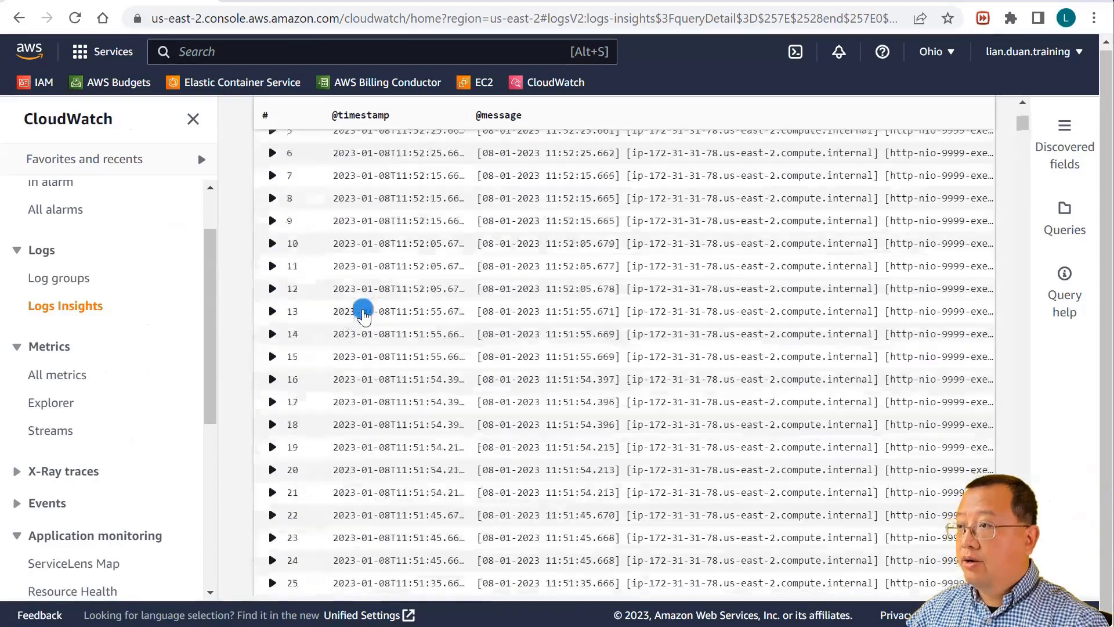
scroll(362, 313, up, 2)
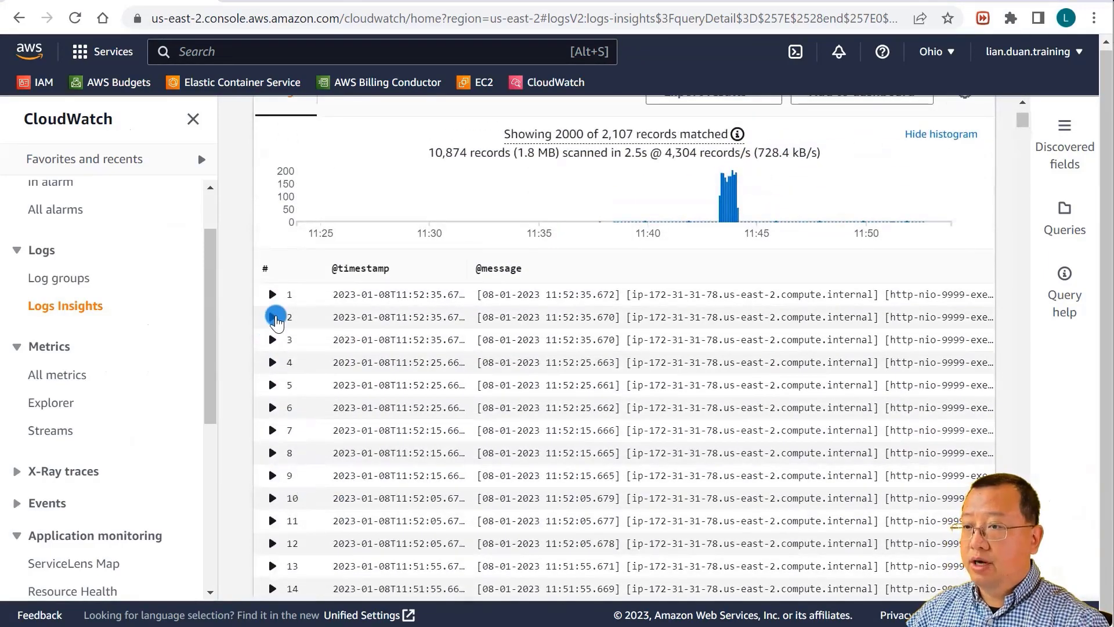
click(272, 317)
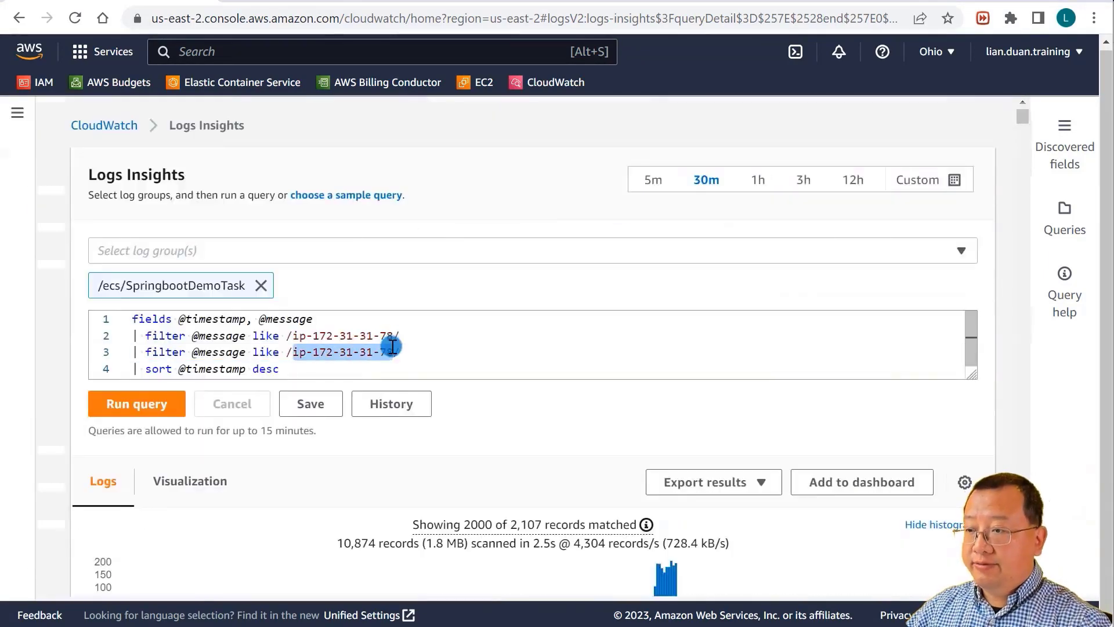
text(EER)
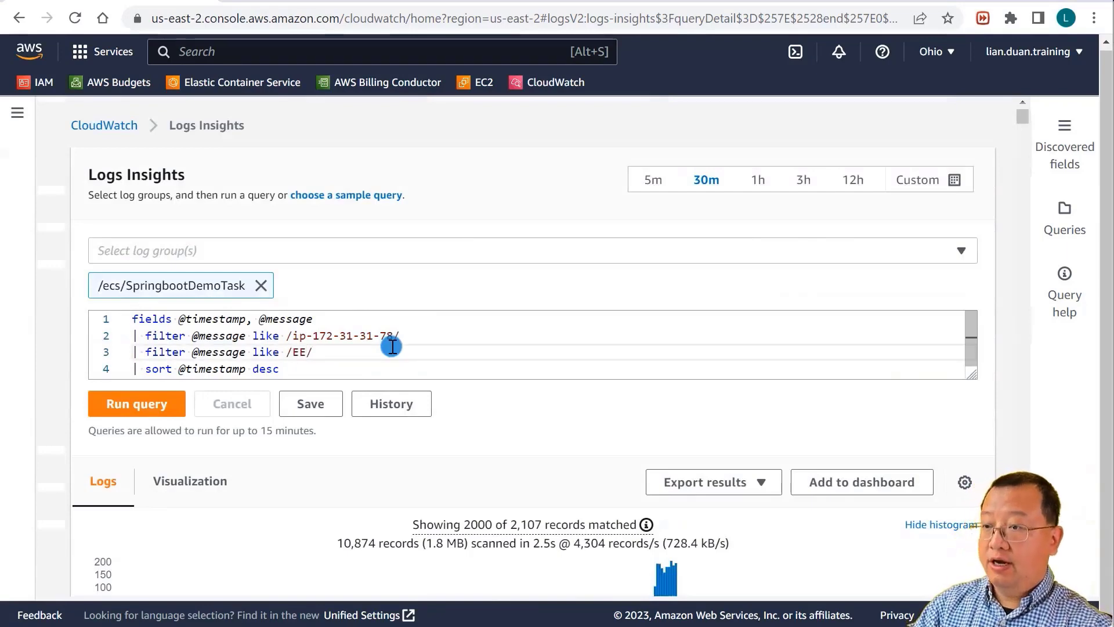
key(BackSpace)
key(BackSpace)
key(BackSpace)
text(ERR)
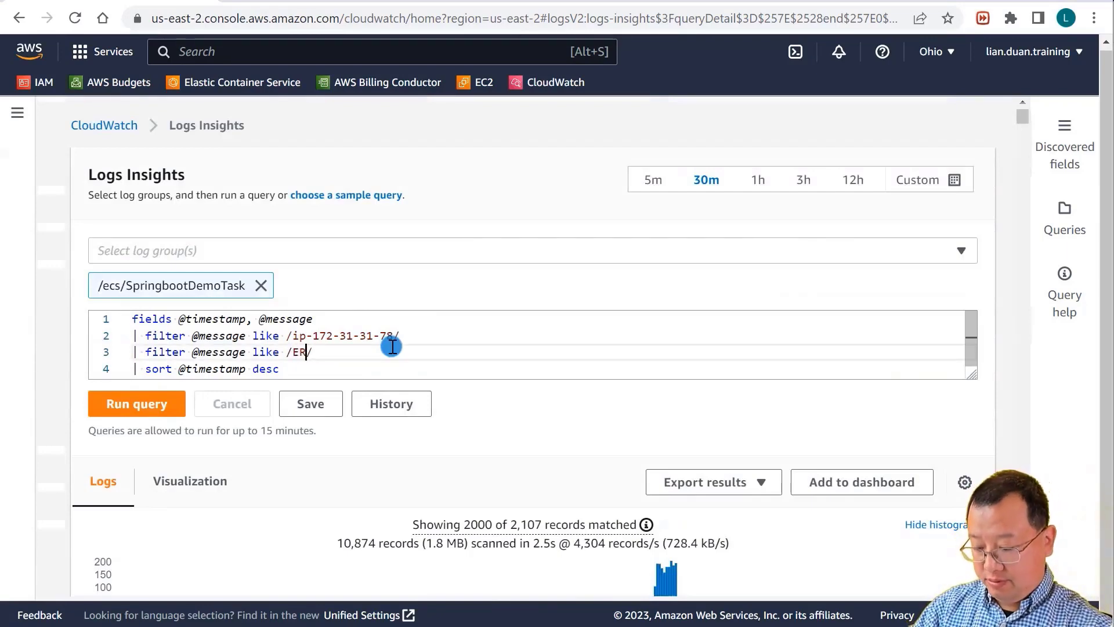
text(OR)
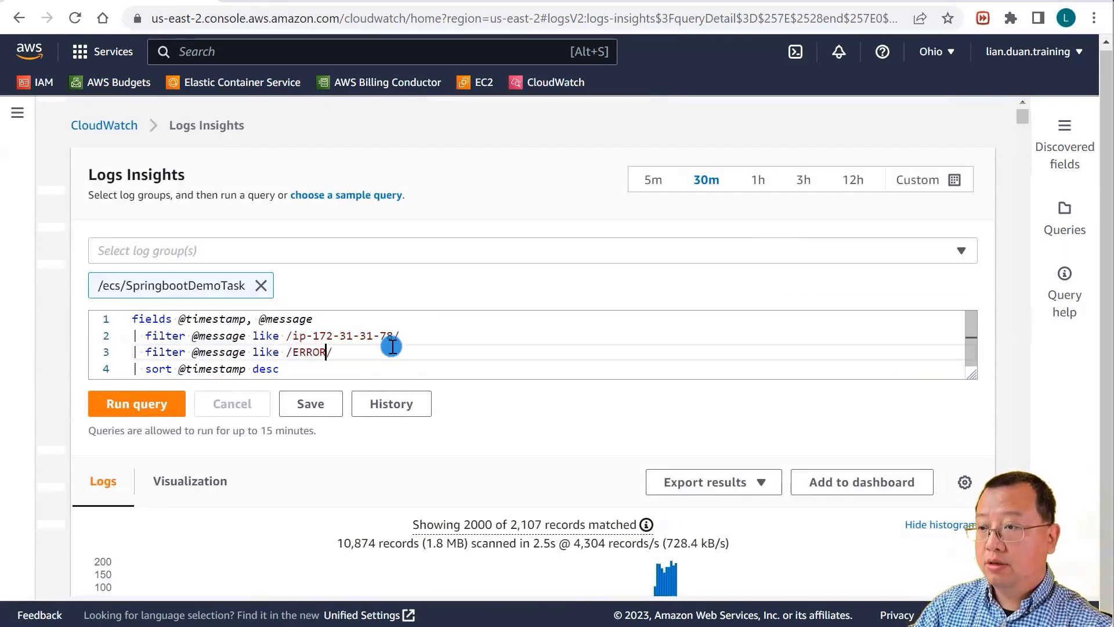
click(164, 413)
Expand ERROR records 7 and 24 in the query results and read their full messages.
scroll(164, 415, down, 7)
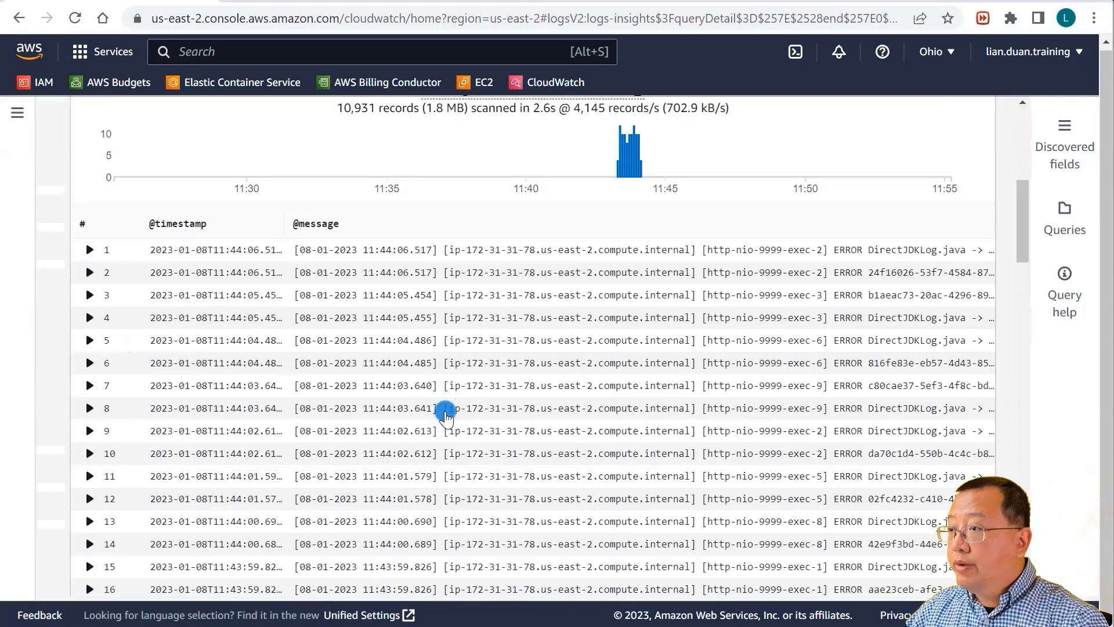
drag(579, 470, 928, 471)
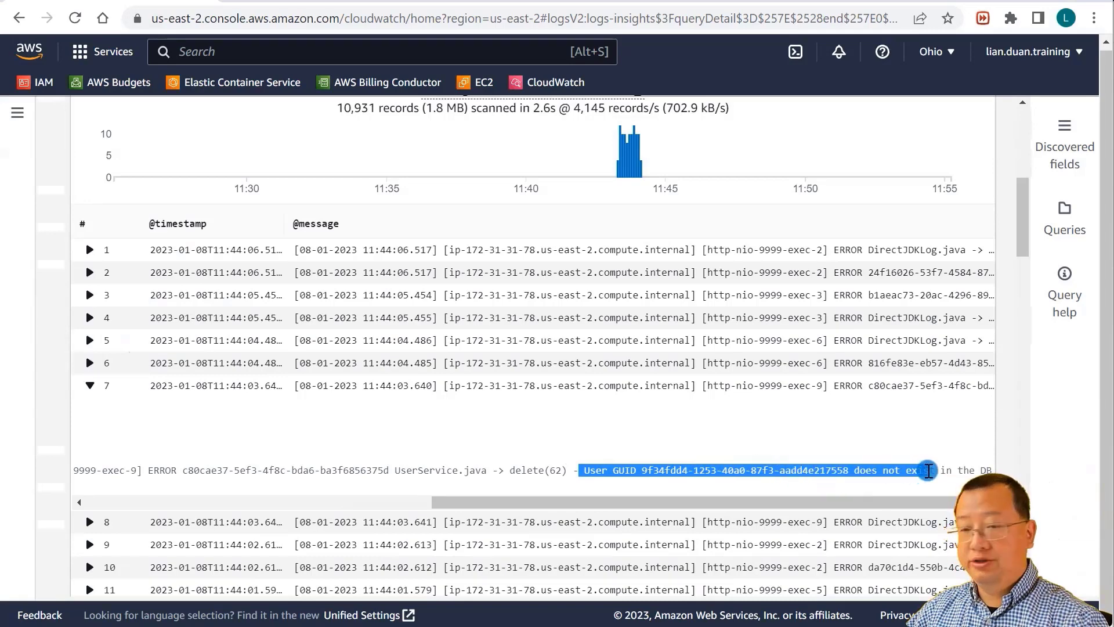
scroll(162, 356, down, 7)
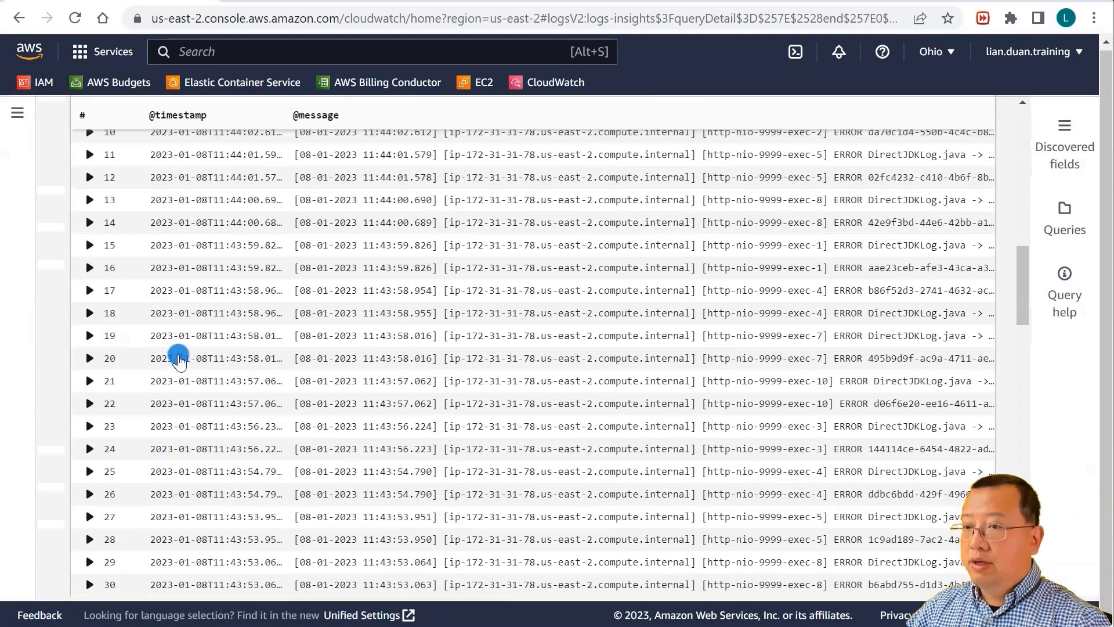
click(89, 334)
click(90, 335)
click(89, 448)
click(871, 565)
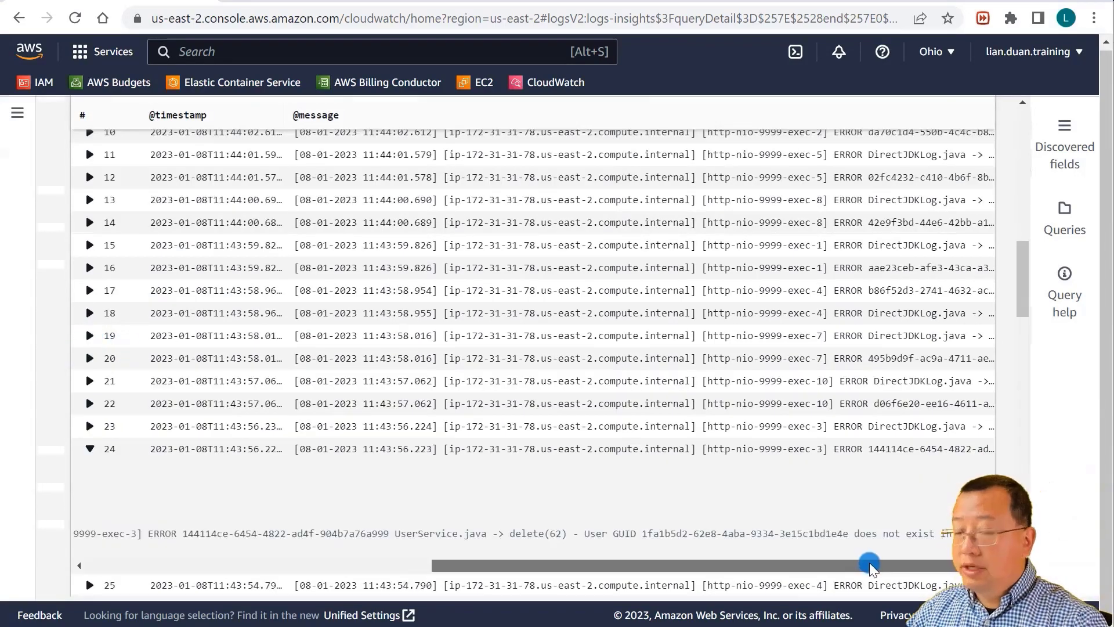
drag(870, 566, 331, 464)
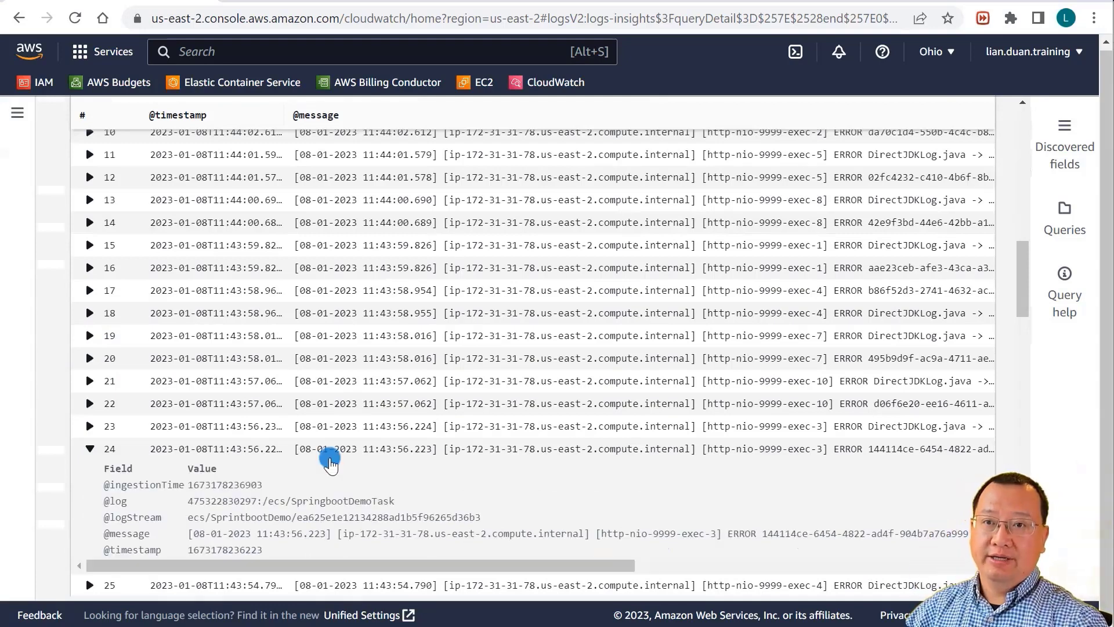